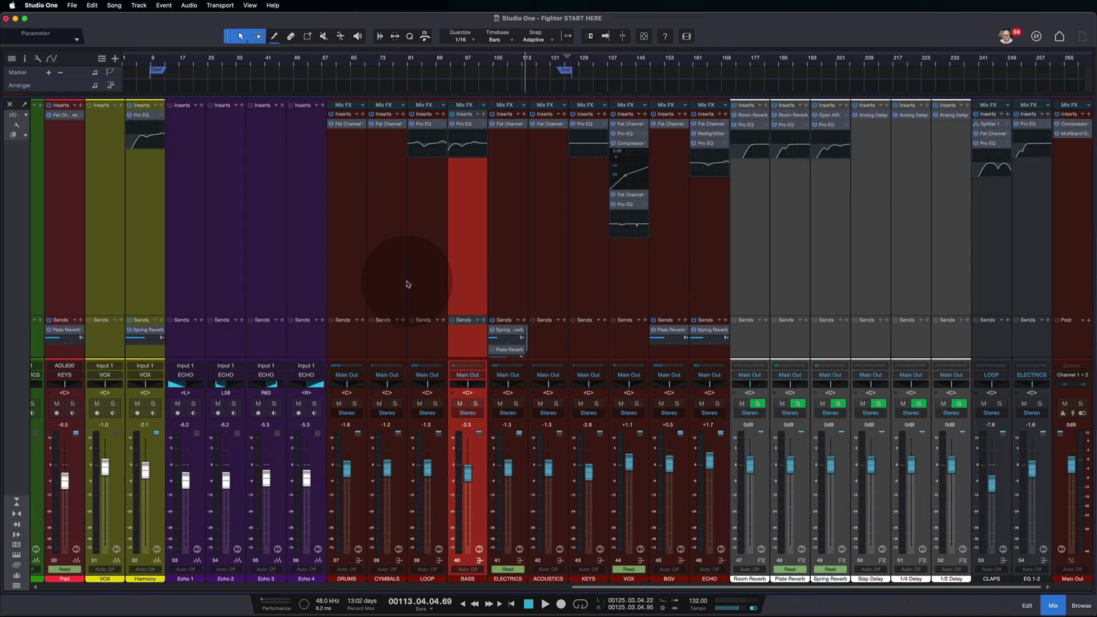
{"action": "scroll", "coordinate": [407, 280], "scroll_direction": "left", "scroll_amount": 10}
Scroll across the 'Fighter START HERE' mixer's bus, FX and Main Out channels, then open the Song menu.
{"action": "scroll", "coordinate": [407, 280], "scroll_direction": "right", "scroll_amount": 10}
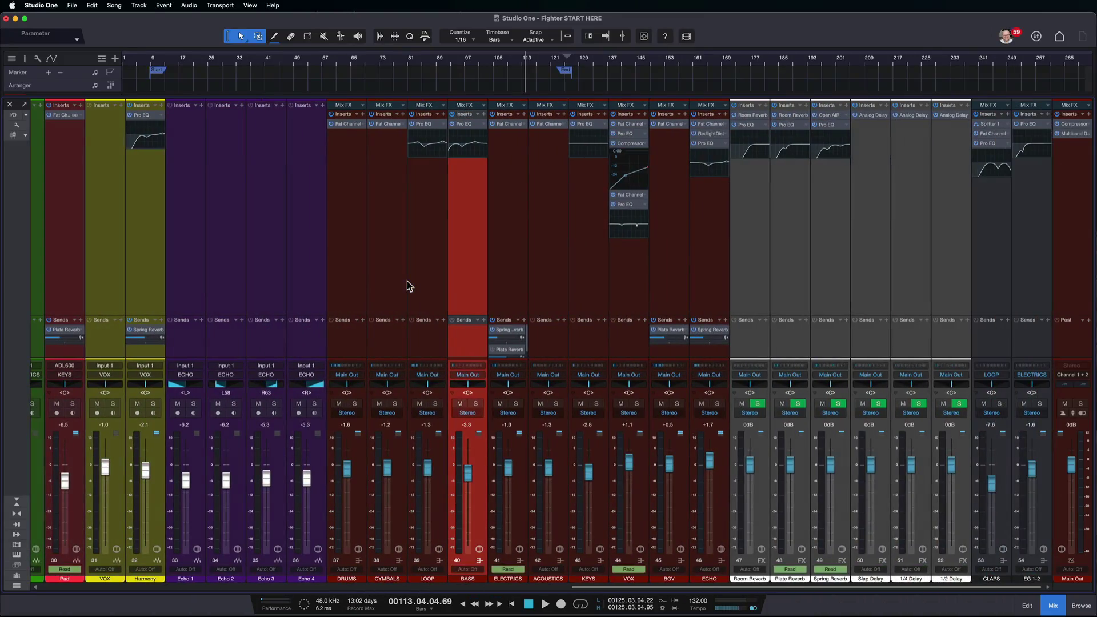
{"action": "left_click", "coordinate": [449, 247]}
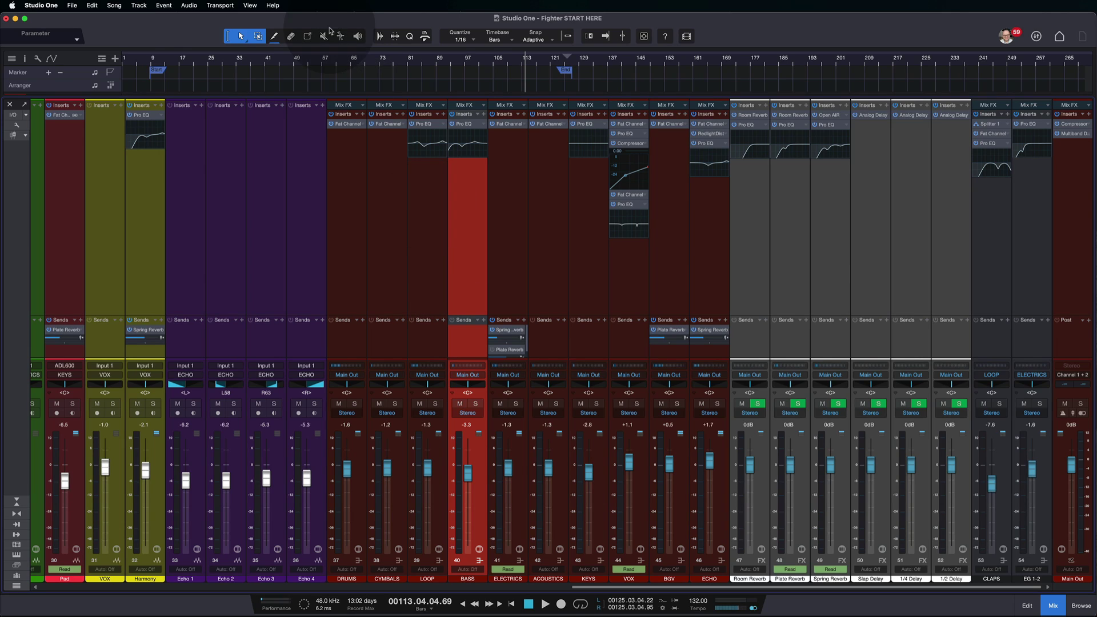
Open Song Setup's Spatial Audio settings and switch the mode to Dolby Atmos, keeping Stereo output.
{"action": "left_click", "coordinate": [112, 5]}
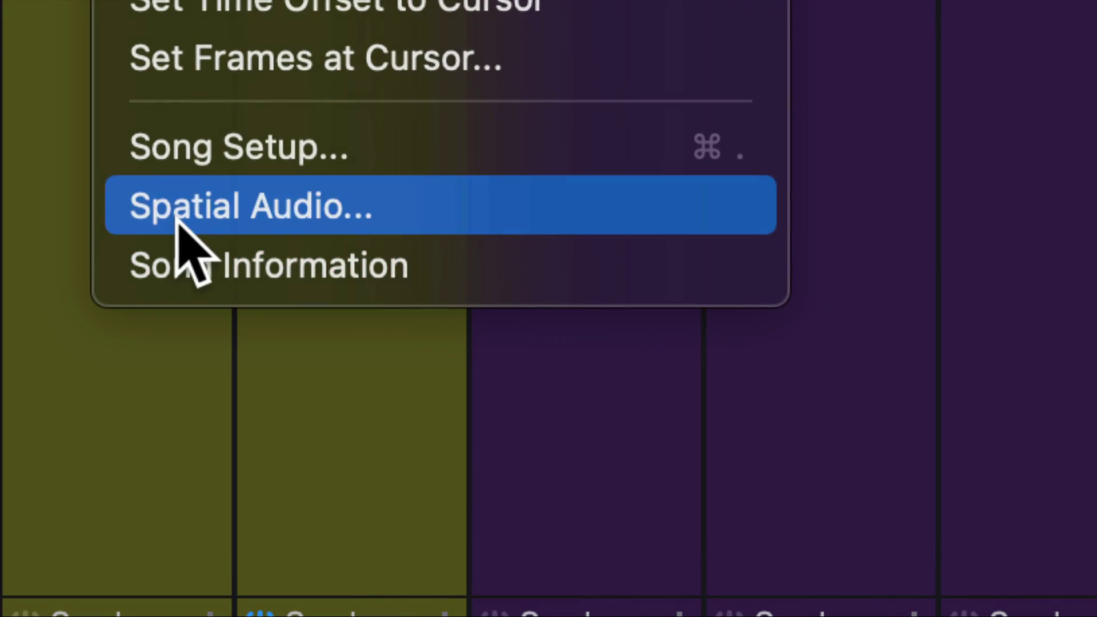
{"action": "left_click", "coordinate": [177, 222]}
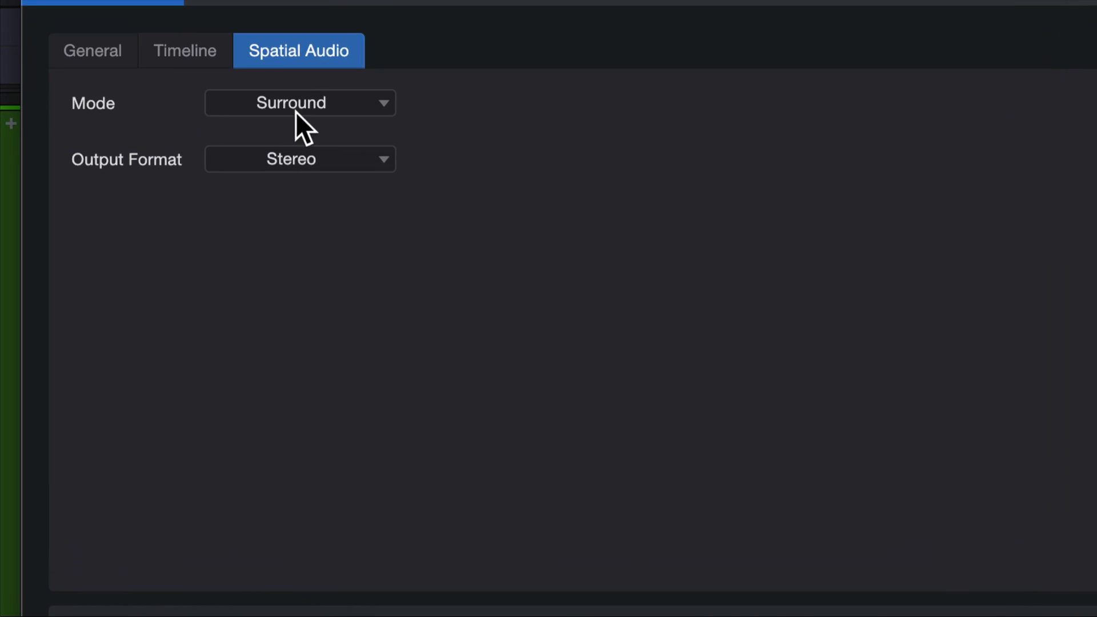
{"action": "left_click", "coordinate": [285, 150]}
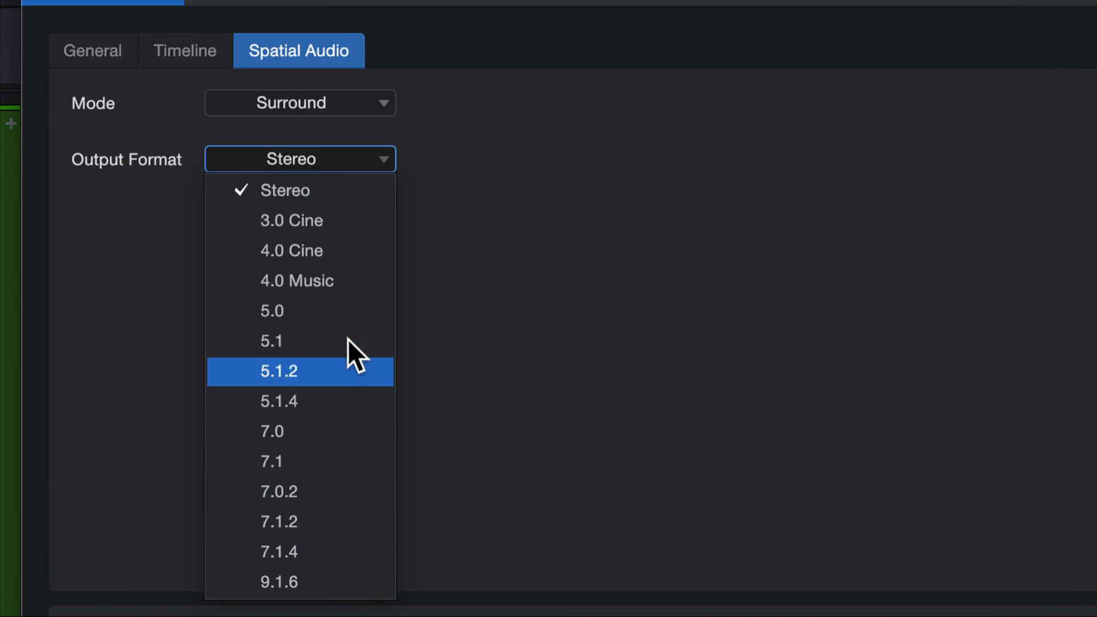
{"action": "left_click", "coordinate": [365, 162]}
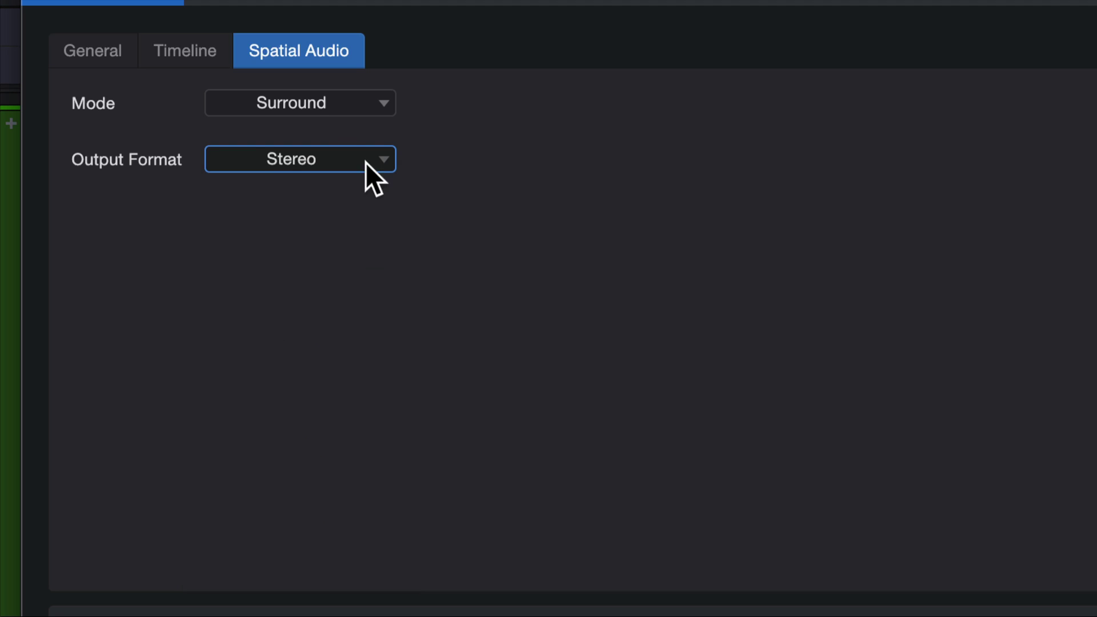
{"action": "left_click", "coordinate": [282, 99]}
{"action": "left_click", "coordinate": [294, 165]}
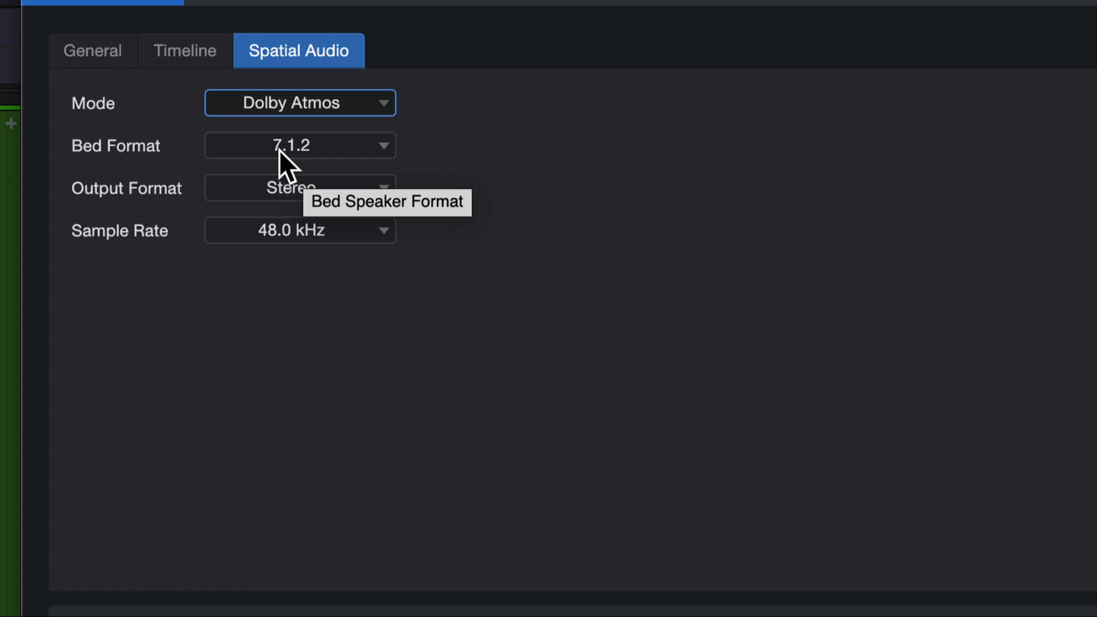
Confirm the Atmos output format stays Stereo and the bed format stays 7.1.2.
{"action": "left_click", "coordinate": [305, 187]}
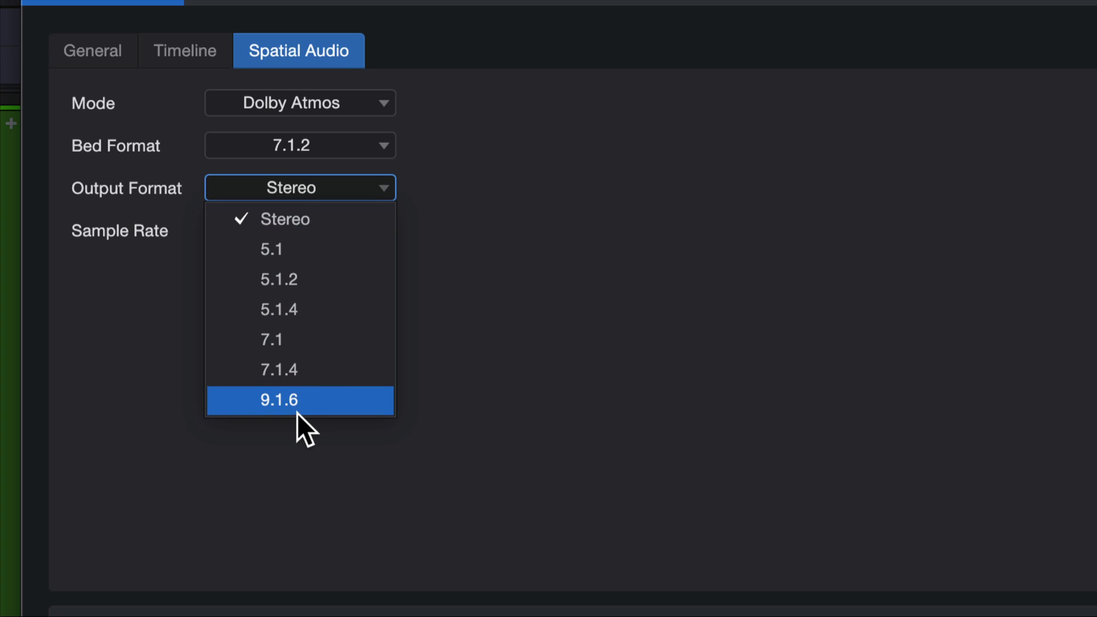
{"action": "left_click", "coordinate": [504, 166]}
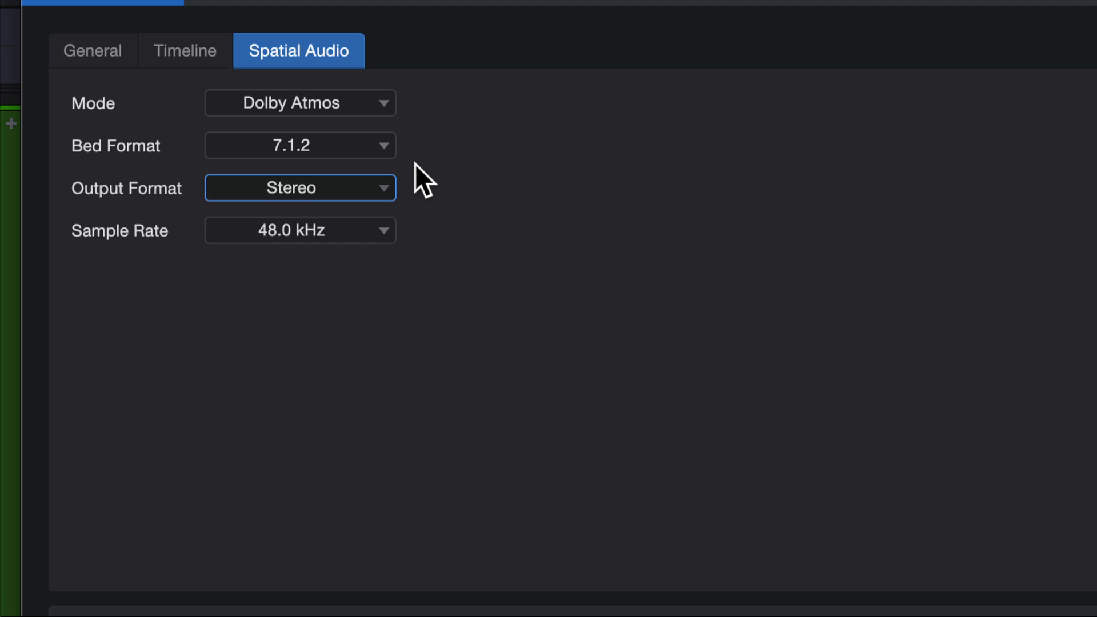
{"action": "left_click", "coordinate": [338, 146]}
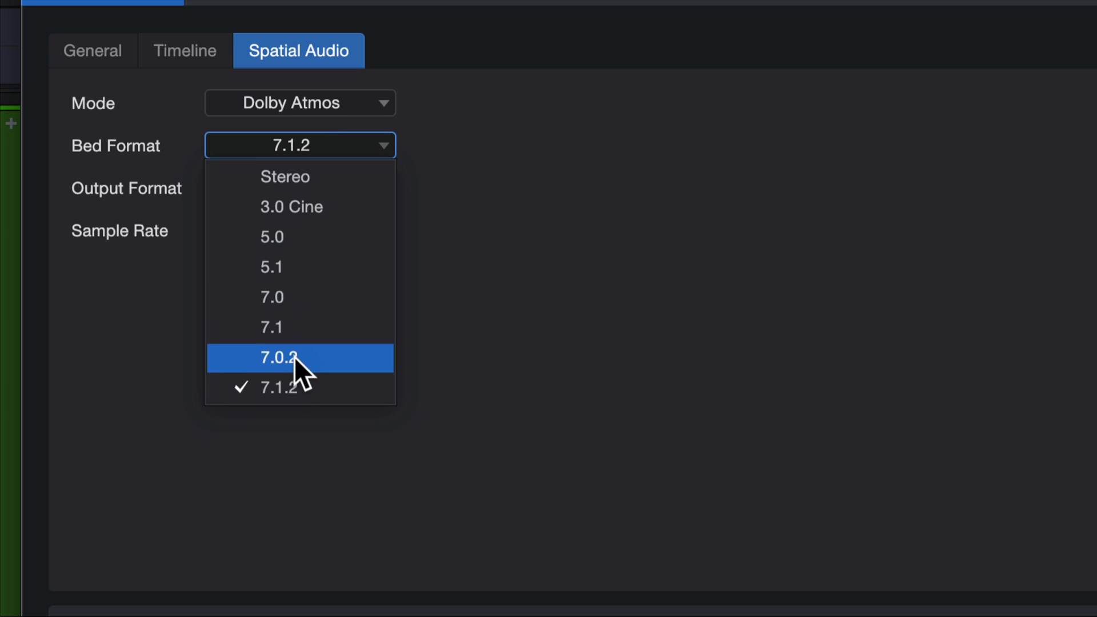
{"action": "left_click", "coordinate": [459, 235]}
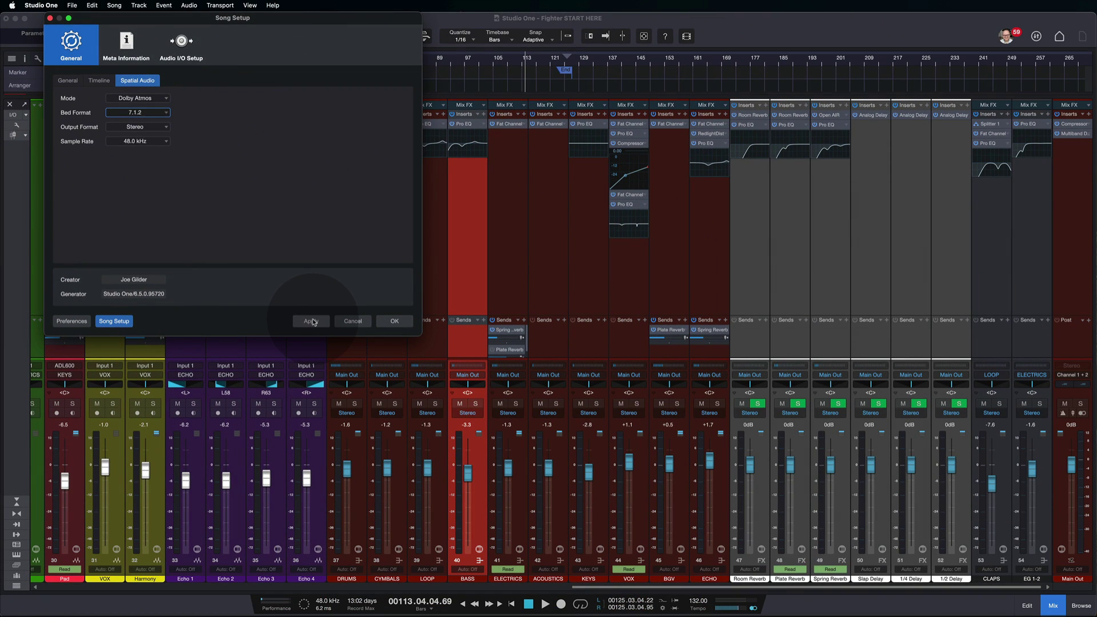
Apply the Dolby Atmos setup and move the opened Atmos Renderer window to the upper left.
{"action": "left_click", "coordinate": [312, 320]}
{"action": "left_click", "coordinate": [394, 322]}
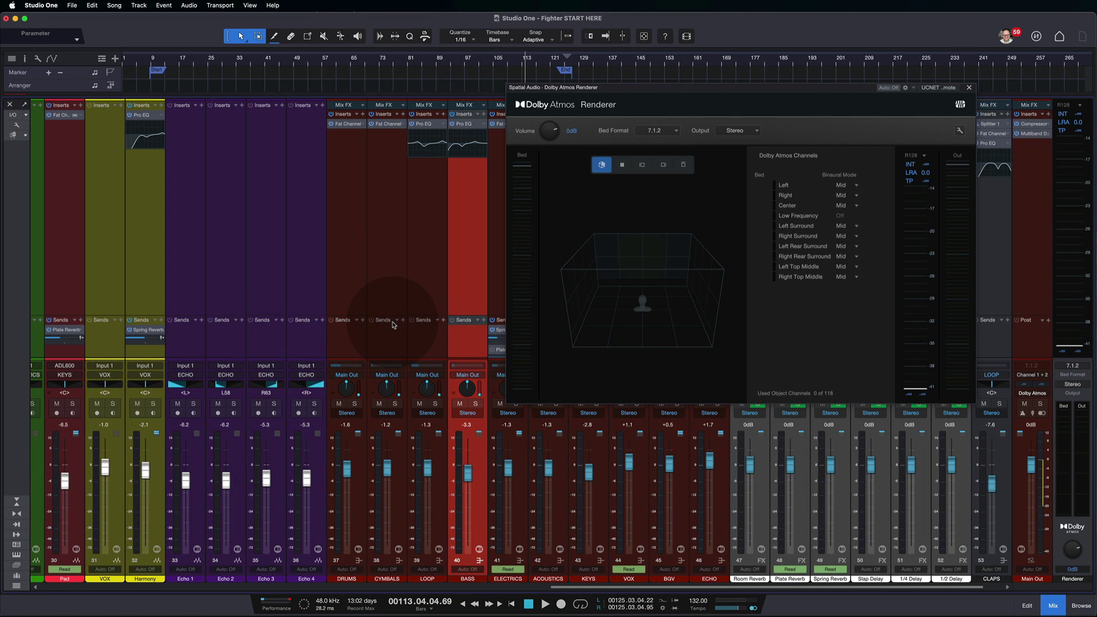
{"action": "left_click_drag", "start_coordinate": [757, 94], "coordinate": [289, 50]}
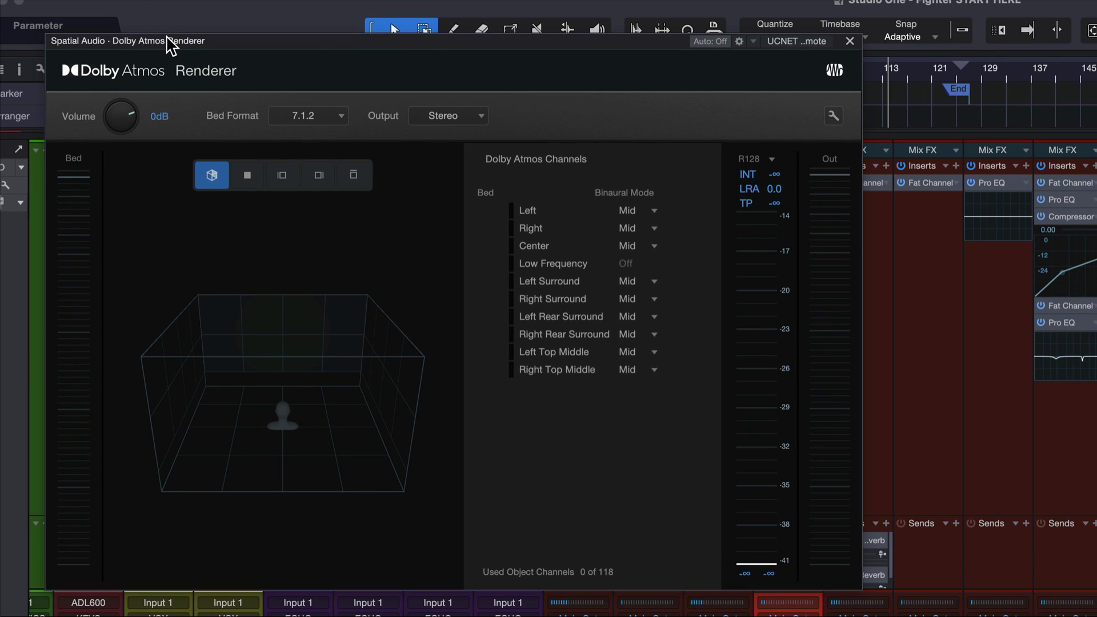
{"action": "left_click_drag", "start_coordinate": [176, 40], "coordinate": [176, 30]}
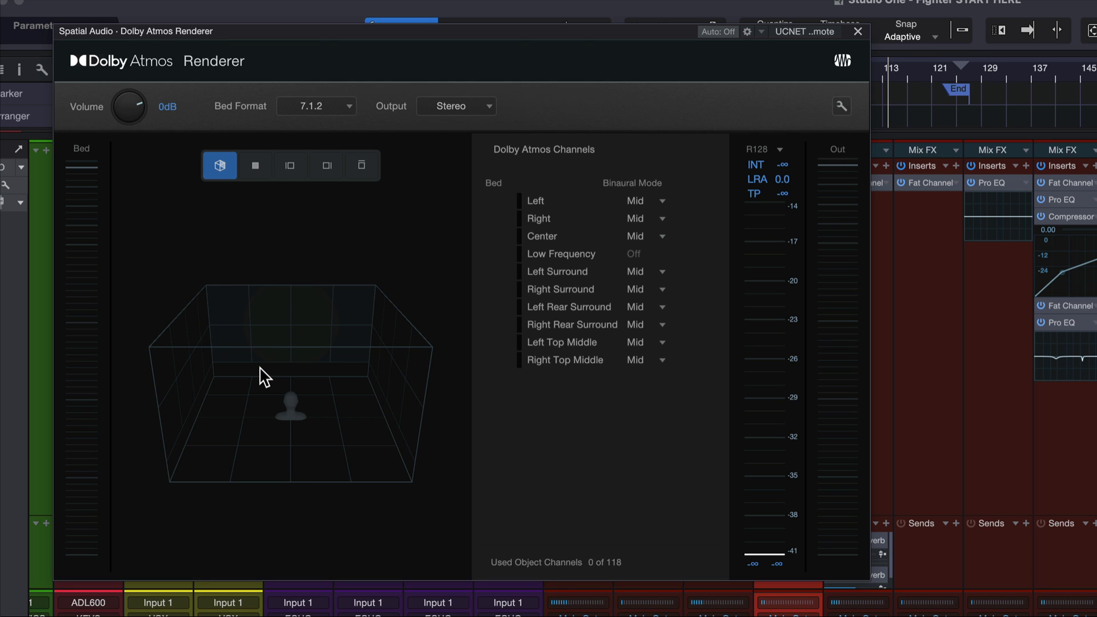
Try the renderer's 3-D room preset views, then set its monitoring output to 5.1.
{"action": "left_click_drag", "start_coordinate": [260, 367], "coordinate": [554, 309]}
{"action": "left_click", "coordinate": [268, 171]}
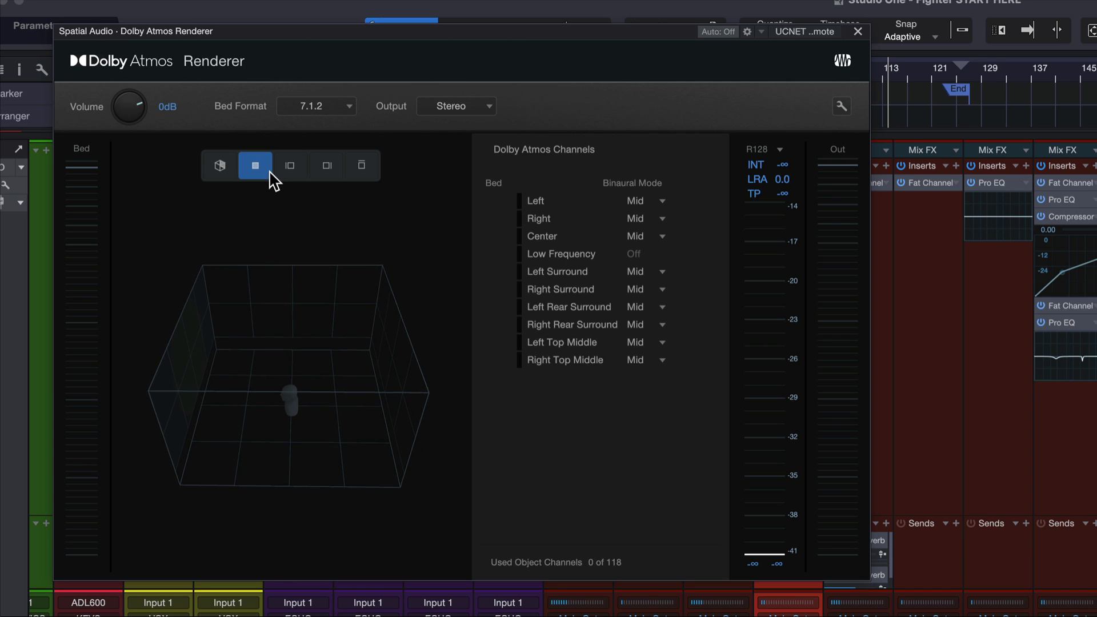
{"action": "left_click", "coordinate": [290, 167]}
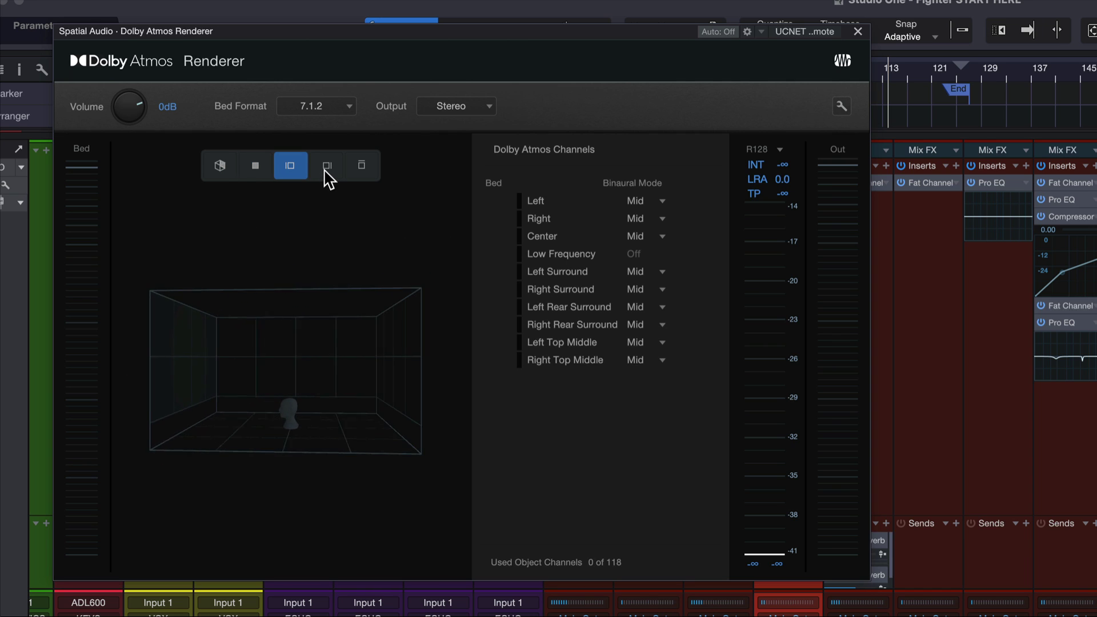
{"action": "left_click", "coordinate": [326, 167]}
{"action": "left_click", "coordinate": [361, 166]}
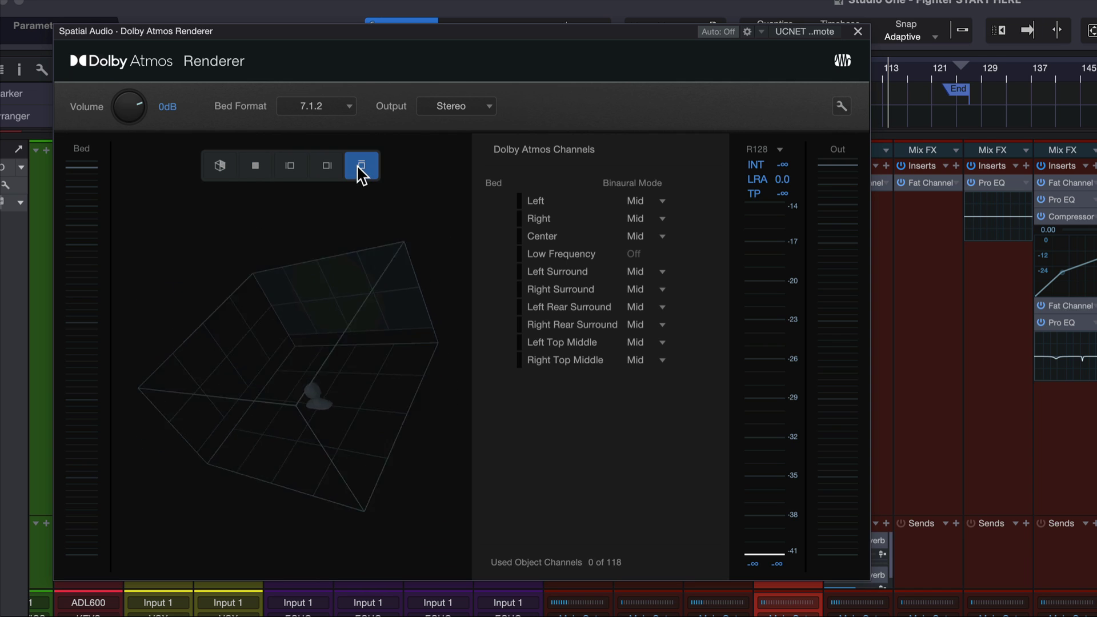
{"action": "left_click", "coordinate": [225, 167]}
{"action": "left_click_drag", "start_coordinate": [306, 350], "coordinate": [236, 359]}
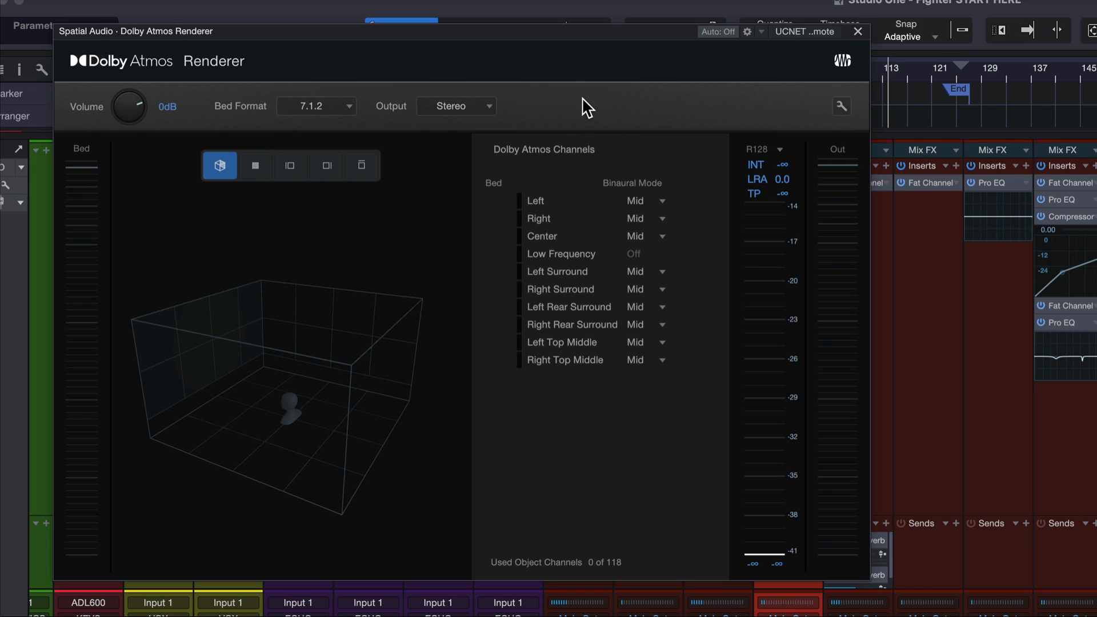
{"action": "left_click", "coordinate": [460, 109]}
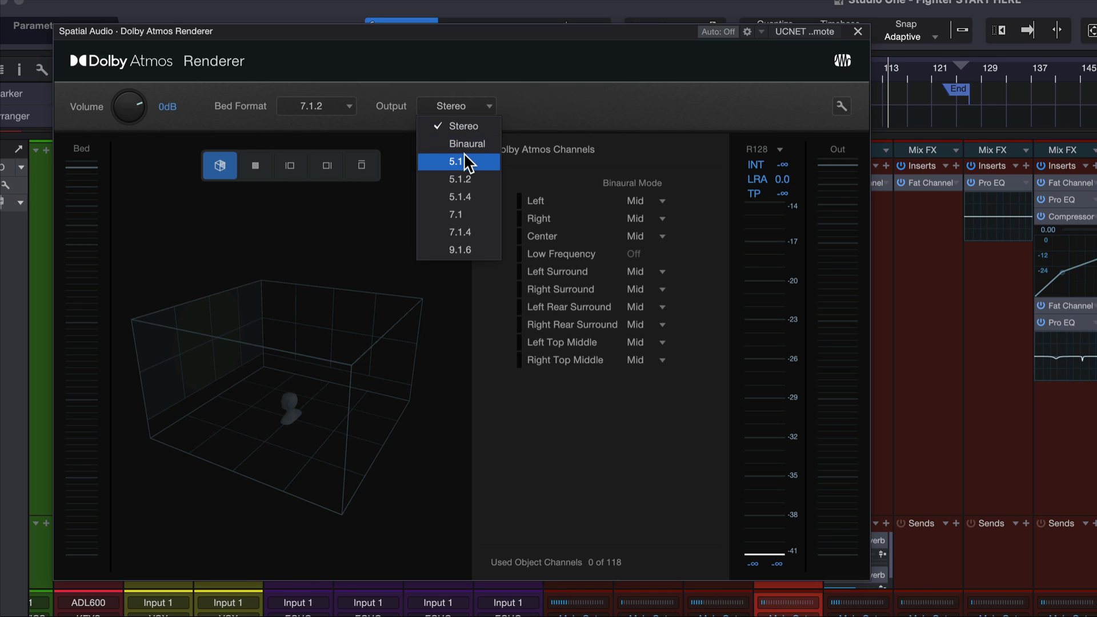
{"action": "left_click", "coordinate": [464, 161]}
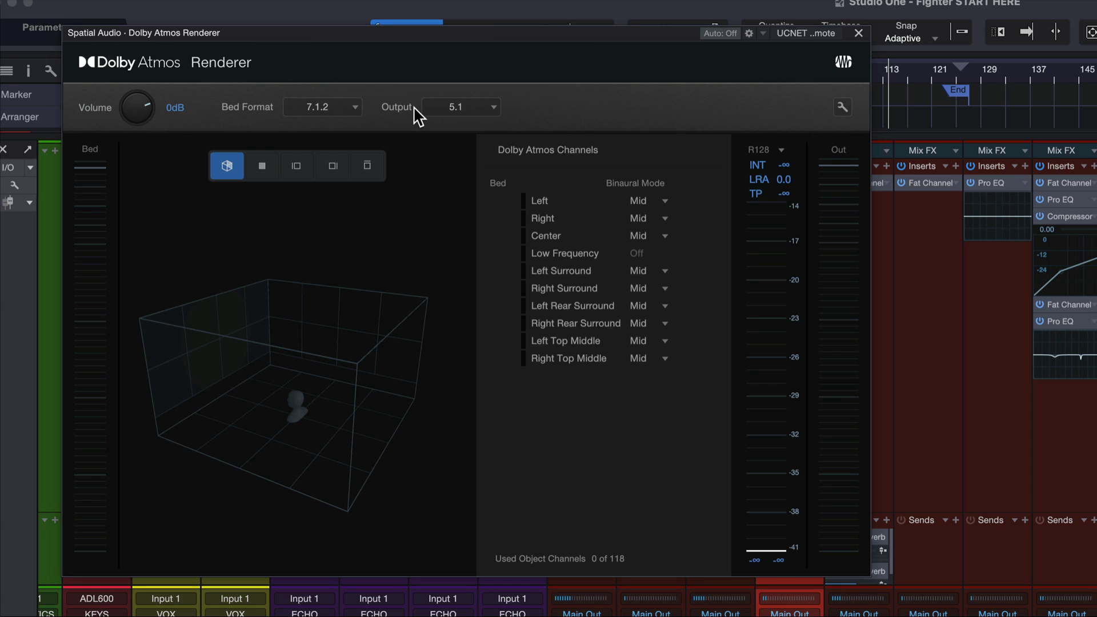
Open the Audio I/O Setup outputs for Main Out and reassign the right rear surround channel.
{"action": "left_click", "coordinate": [6, 167]}
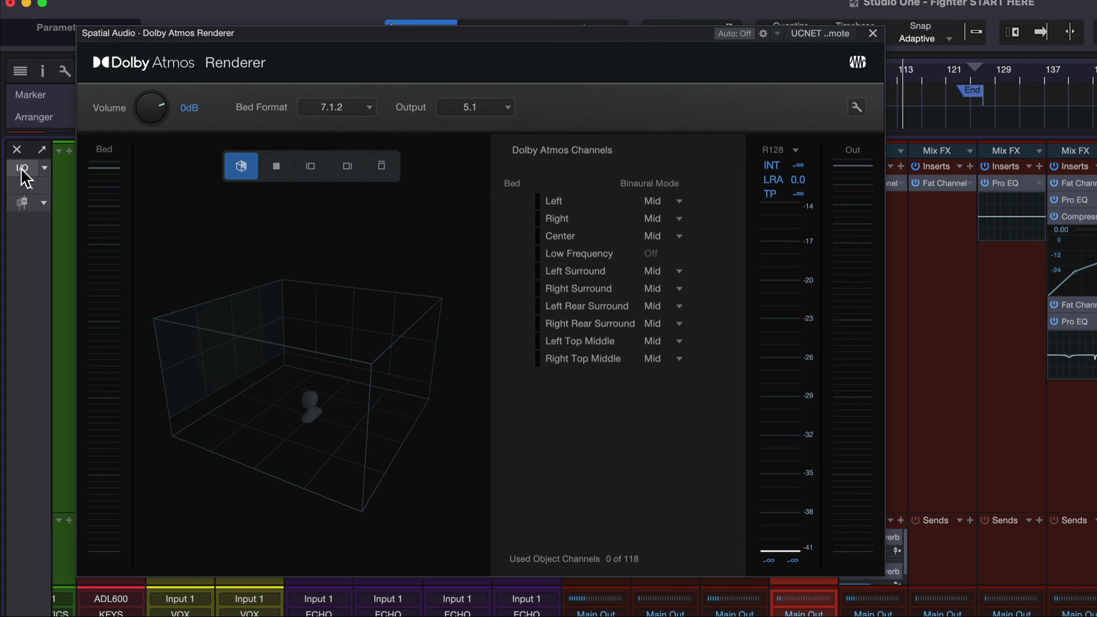
{"action": "left_click", "coordinate": [21, 168]}
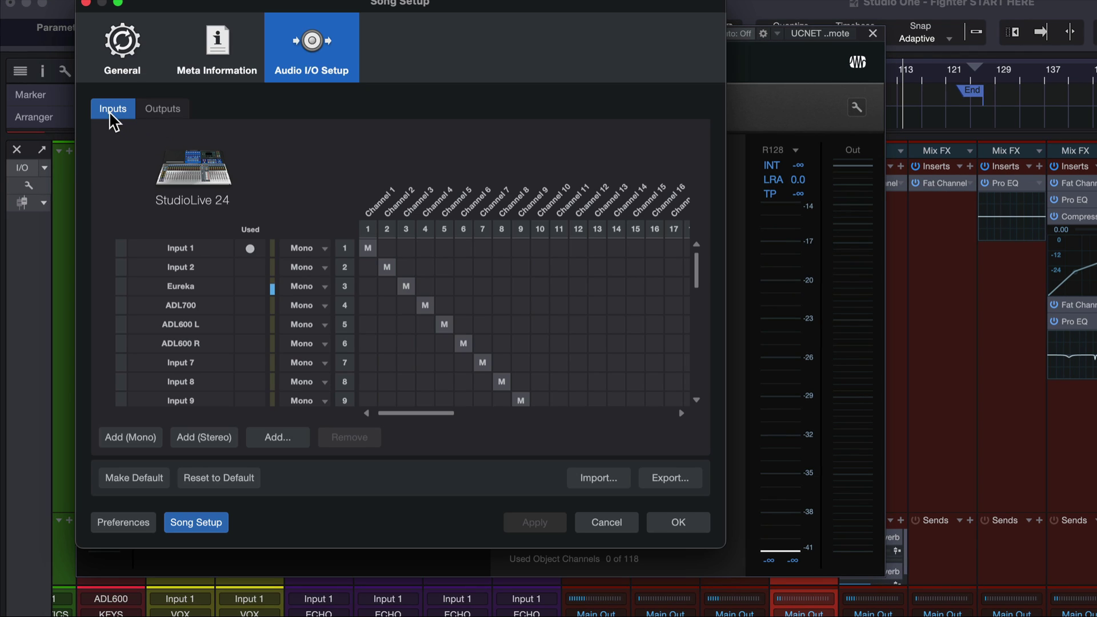
{"action": "left_click", "coordinate": [162, 109]}
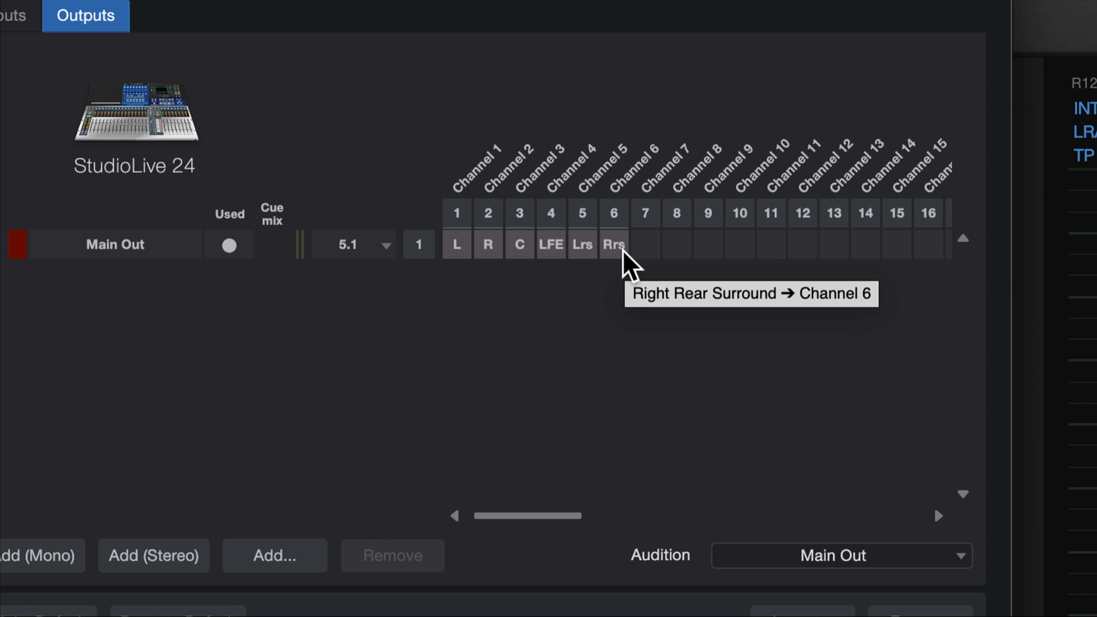
{"action": "mouse_move", "coordinate": [614, 246]}
{"action": "left_mouse_down"}
{"action": "mouse_move", "coordinate": [506, 243]}
{"action": "mouse_move", "coordinate": [612, 257]}
{"action": "left_mouse_up"}
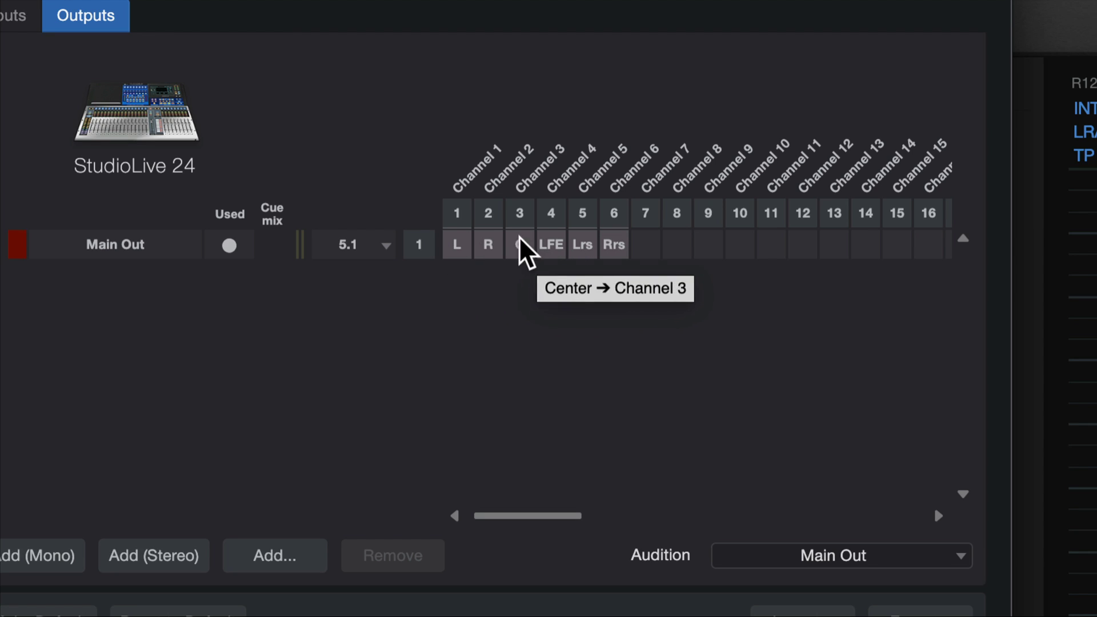
Cycle Main Out's speaker format through Stereo and 9.1.6, settling on 5.1.
{"action": "left_click", "coordinate": [362, 241]}
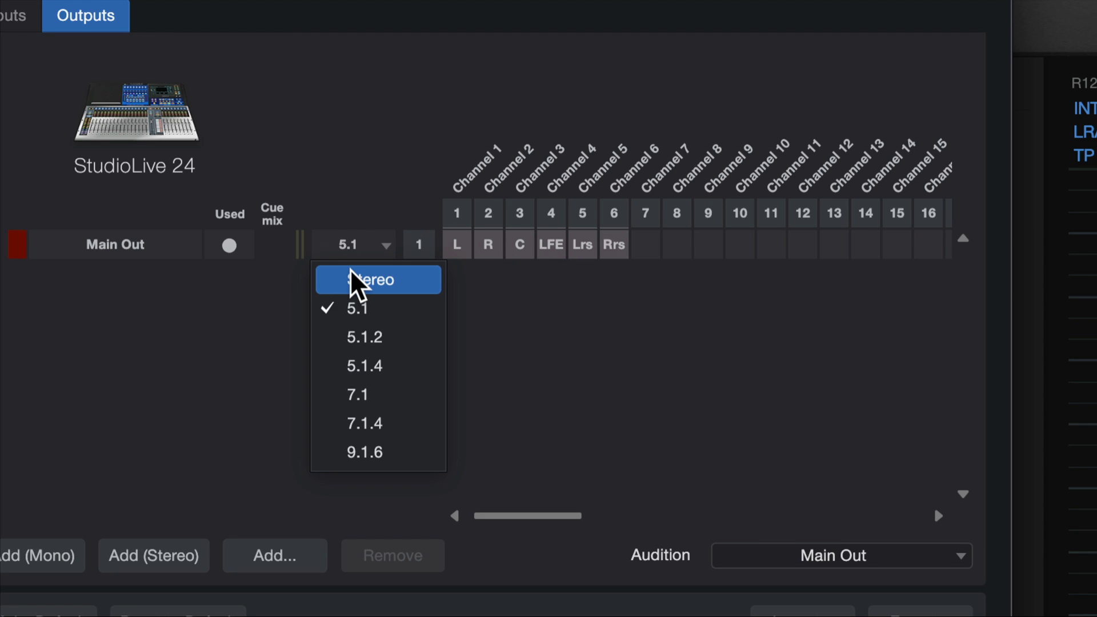
{"action": "left_click", "coordinate": [361, 283]}
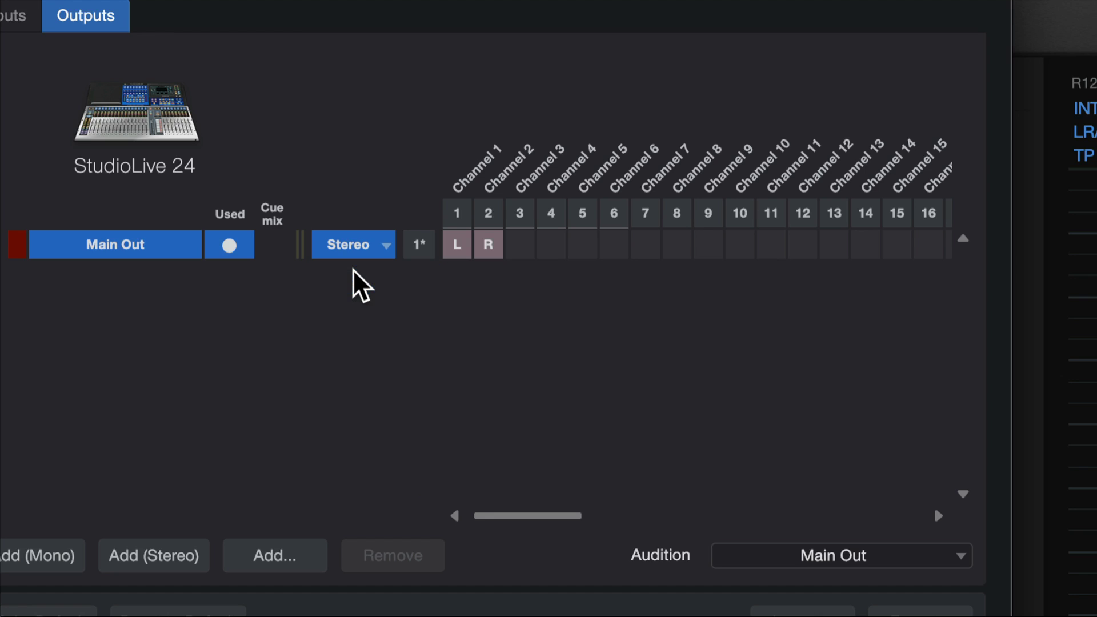
{"action": "left_click", "coordinate": [366, 244]}
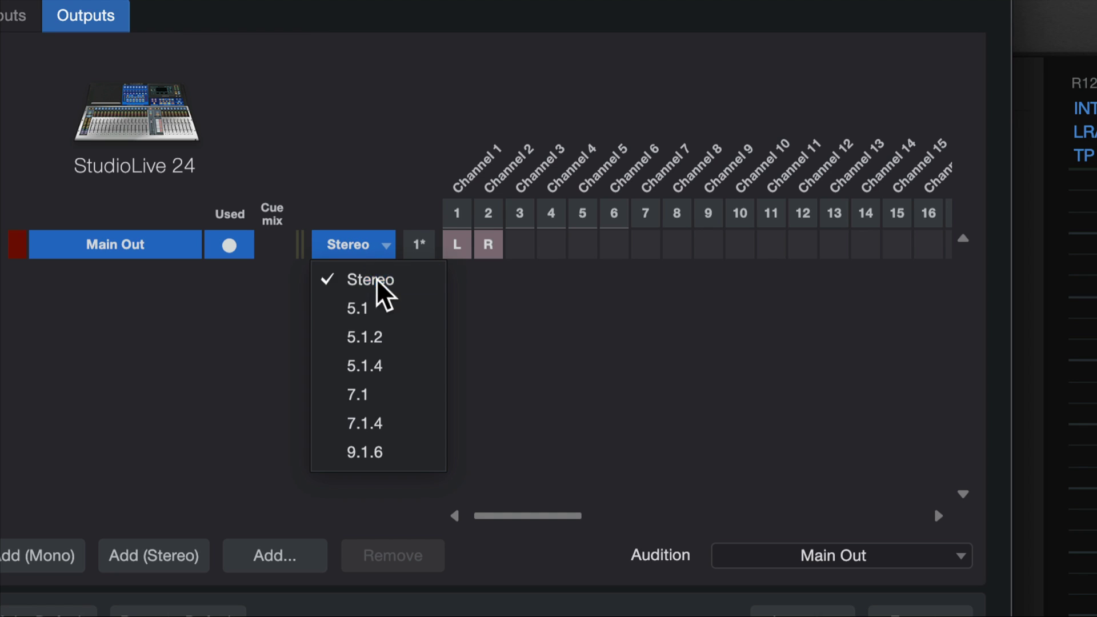
{"action": "left_click", "coordinate": [380, 452]}
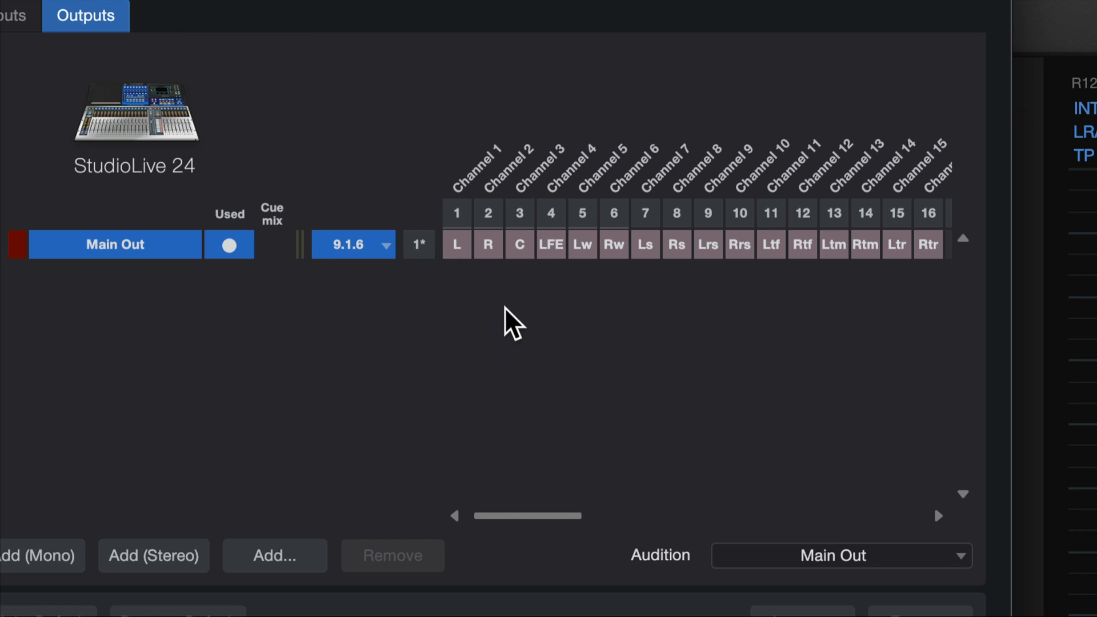
{"action": "scroll", "coordinate": [808, 215], "scroll_direction": "right", "scroll_amount": 2}
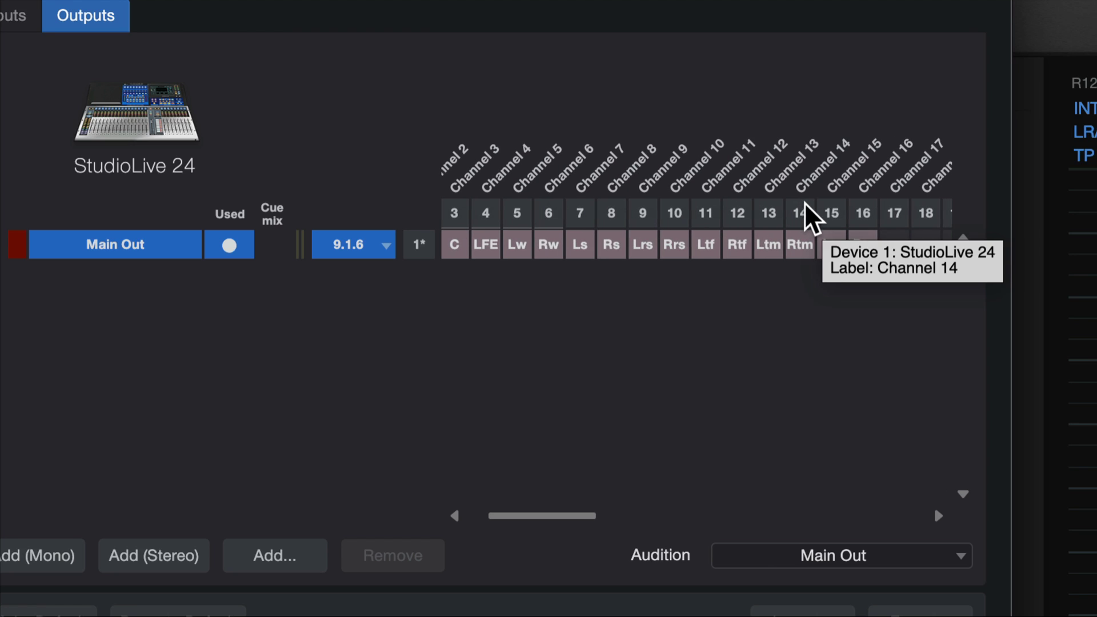
{"action": "scroll", "coordinate": [834, 255], "scroll_direction": "left", "scroll_amount": 2}
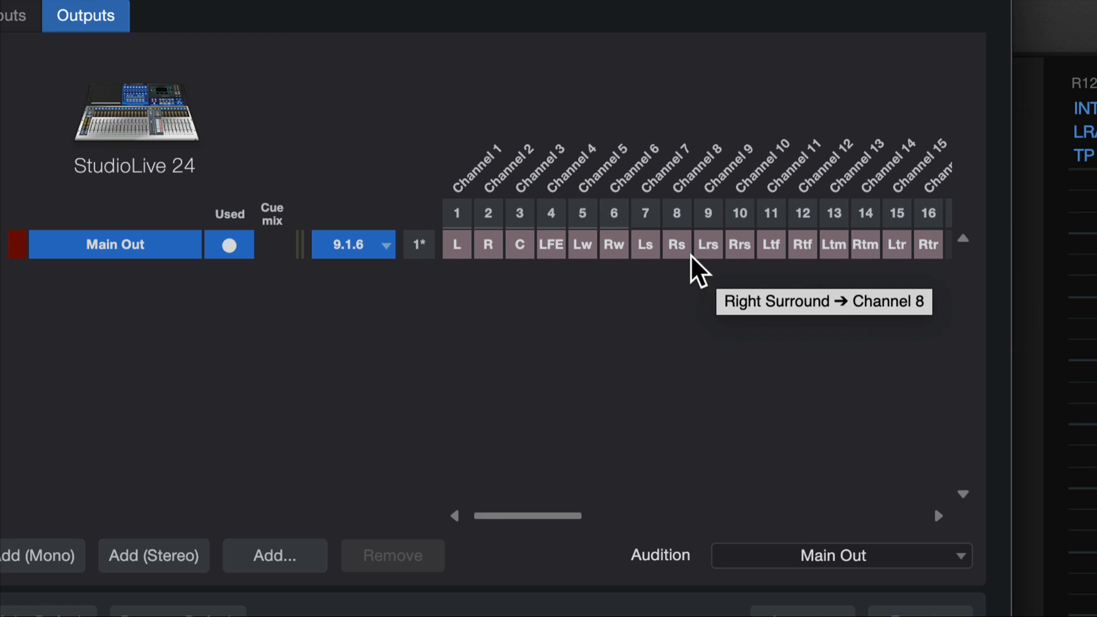
{"action": "left_click", "coordinate": [377, 246]}
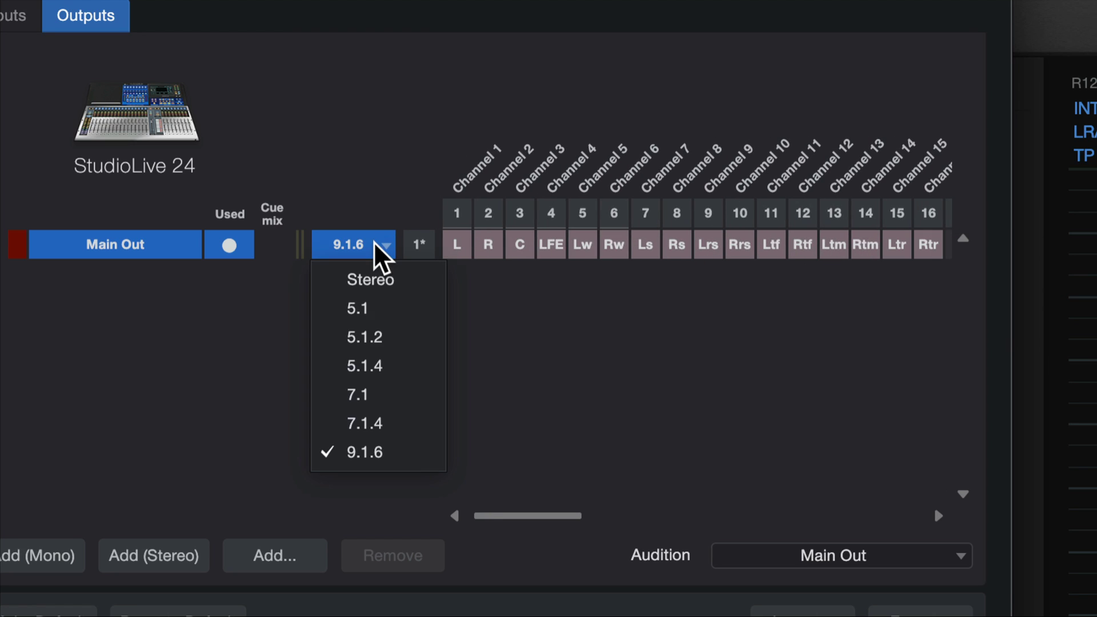
{"action": "left_click", "coordinate": [374, 284]}
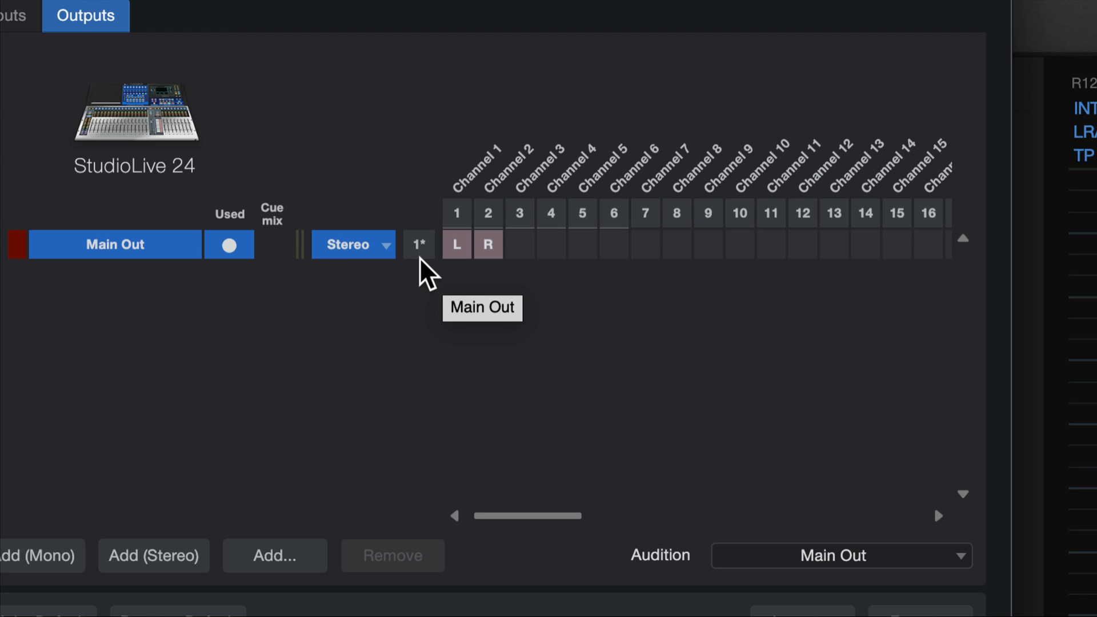
{"action": "left_click", "coordinate": [384, 245]}
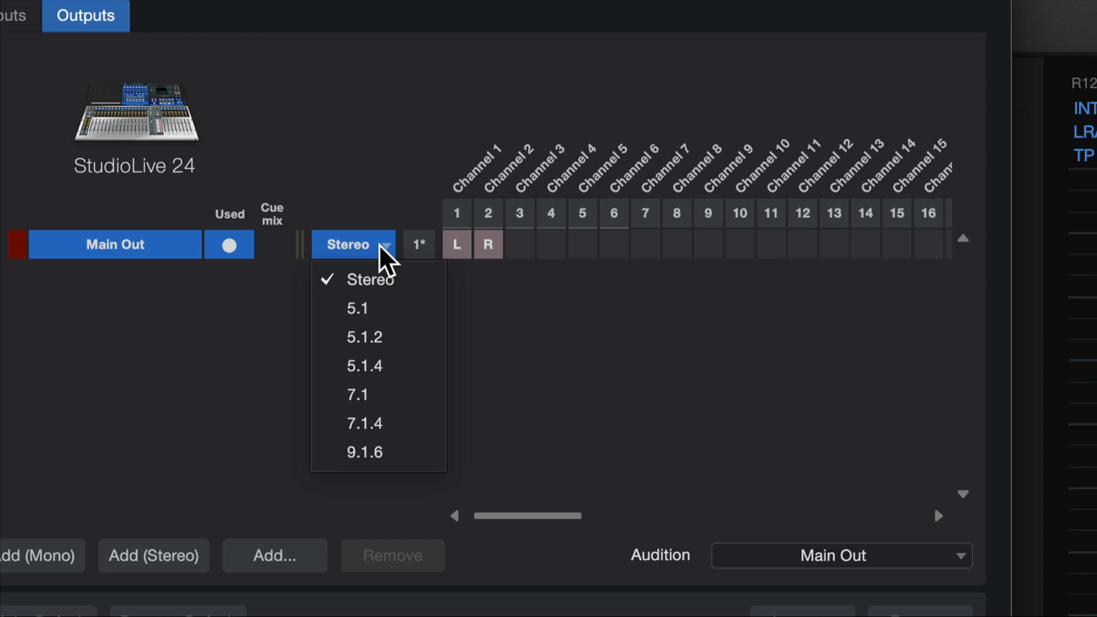
{"action": "left_click", "coordinate": [391, 309]}
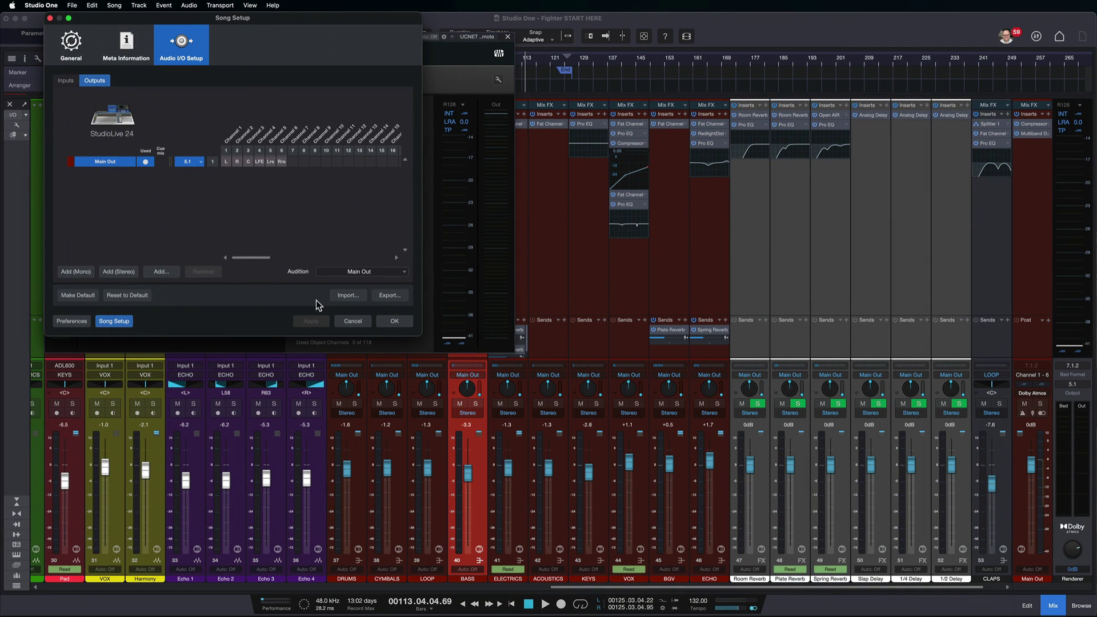
Confirm the 5.1 output setup and enable the renderer's additional binaural headphone output.
{"action": "left_click", "coordinate": [395, 321]}
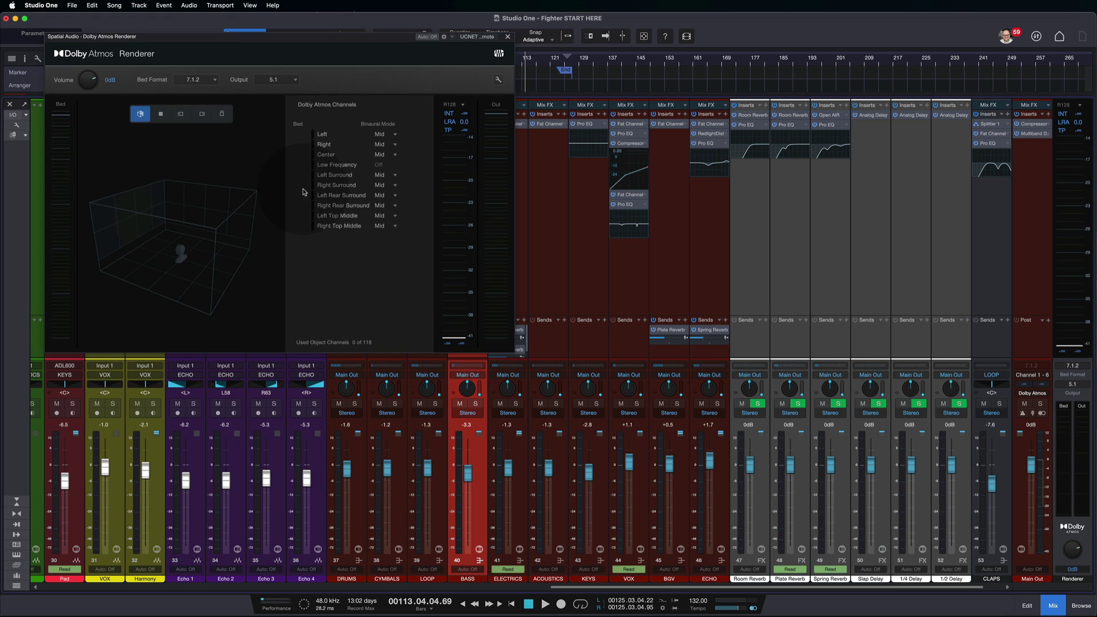
{"action": "left_click", "coordinate": [497, 80]}
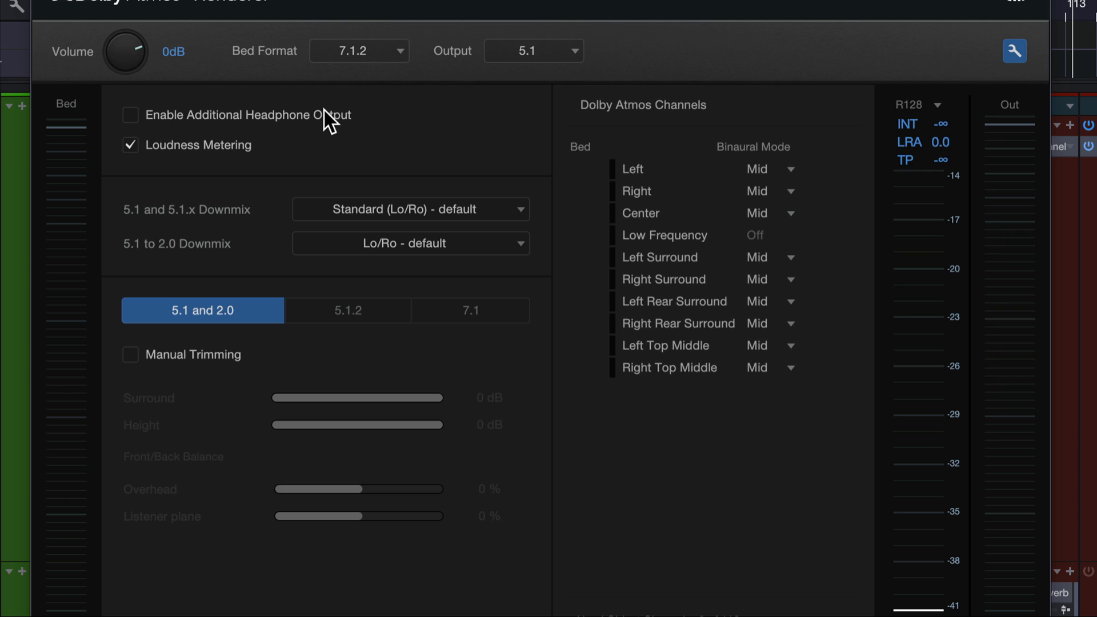
{"action": "left_click", "coordinate": [129, 116]}
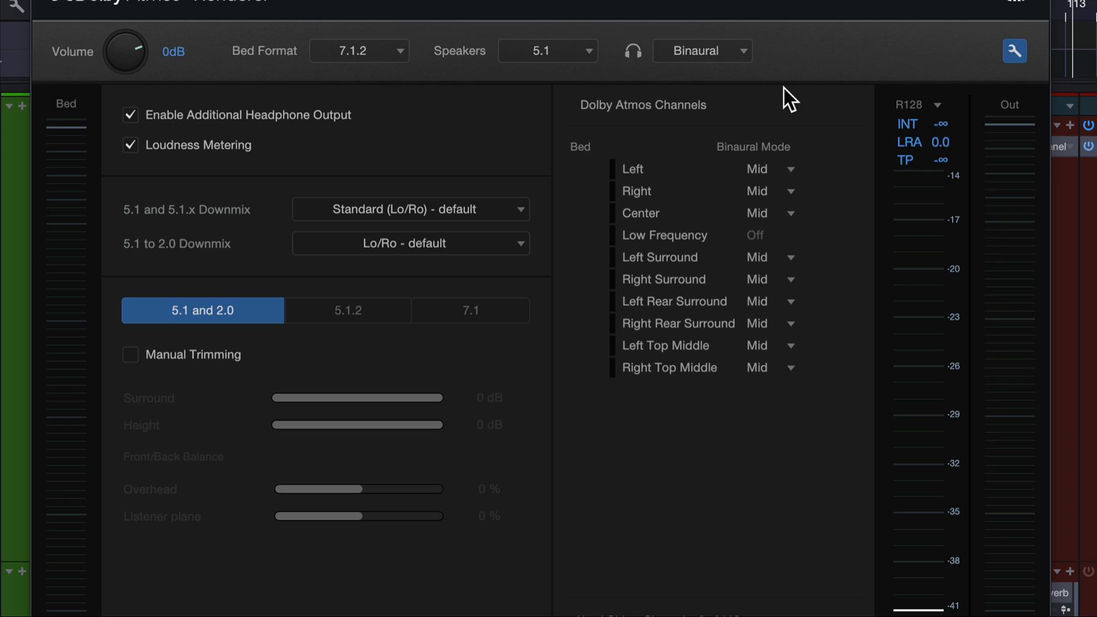
{"action": "left_click", "coordinate": [1011, 54]}
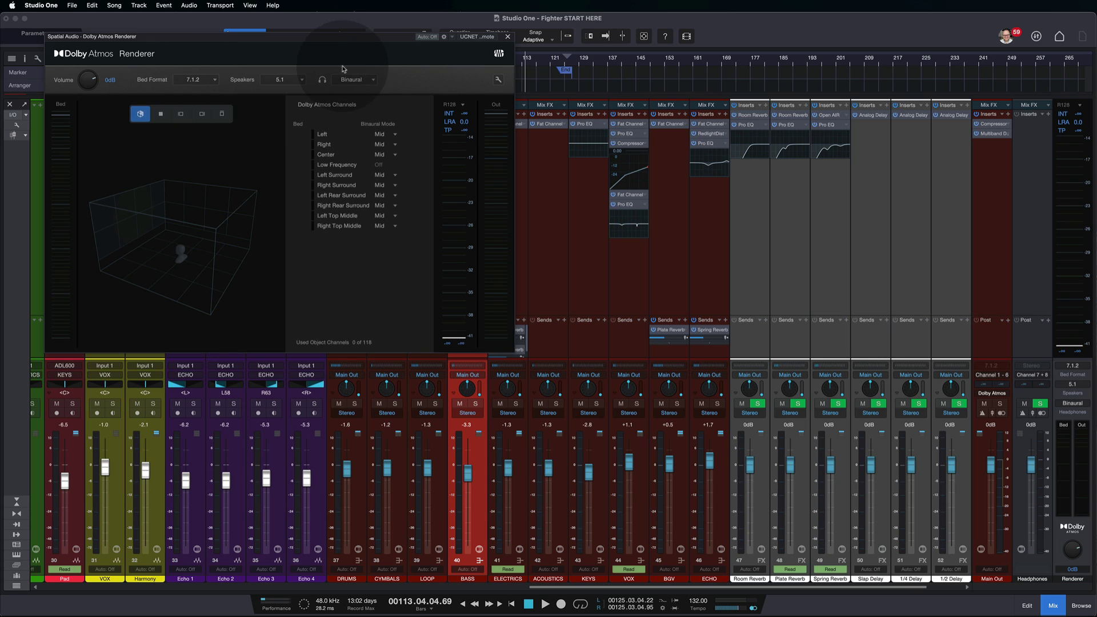
With Main Out selected, move the Headphones output to channels 3/4, then back to 7/8.
{"action": "left_click", "coordinate": [18, 114]}
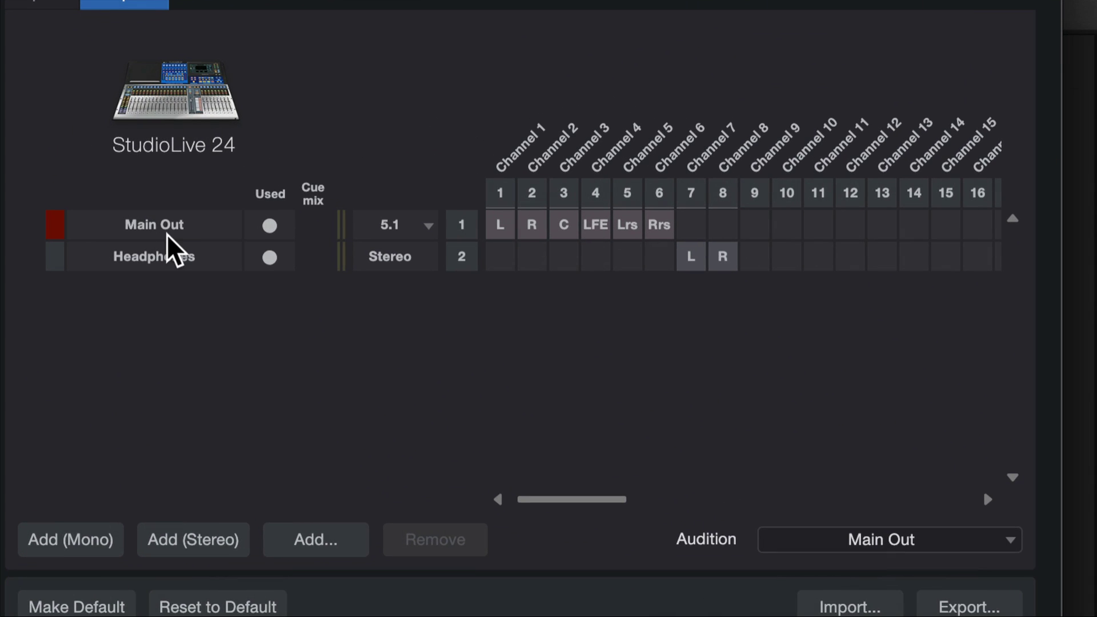
{"action": "left_click", "coordinate": [167, 229]}
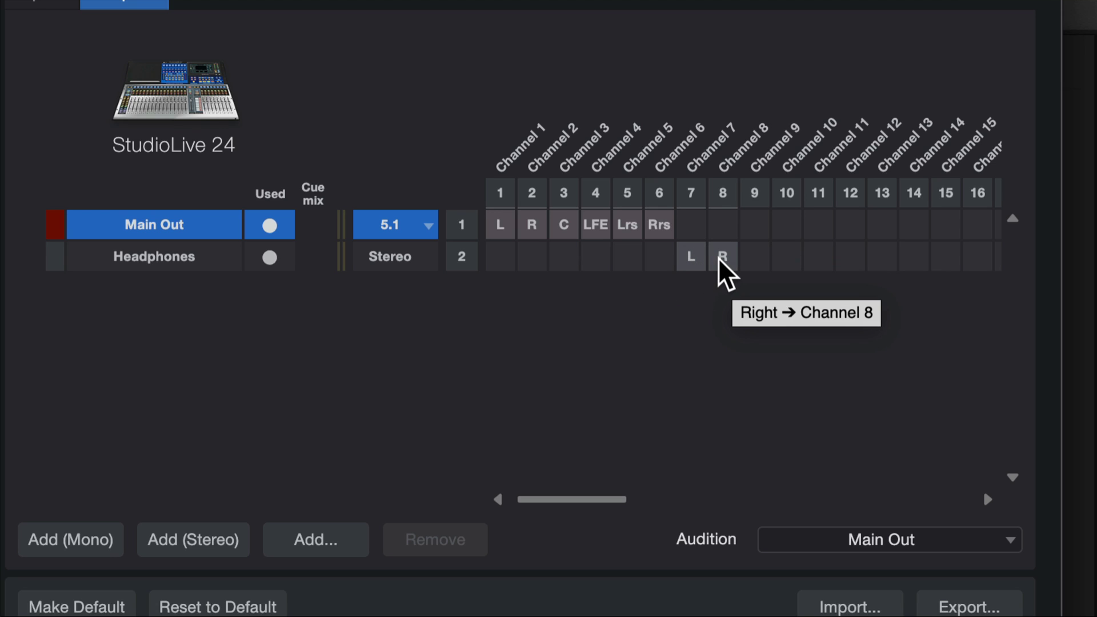
{"action": "left_click", "coordinate": [563, 257]}
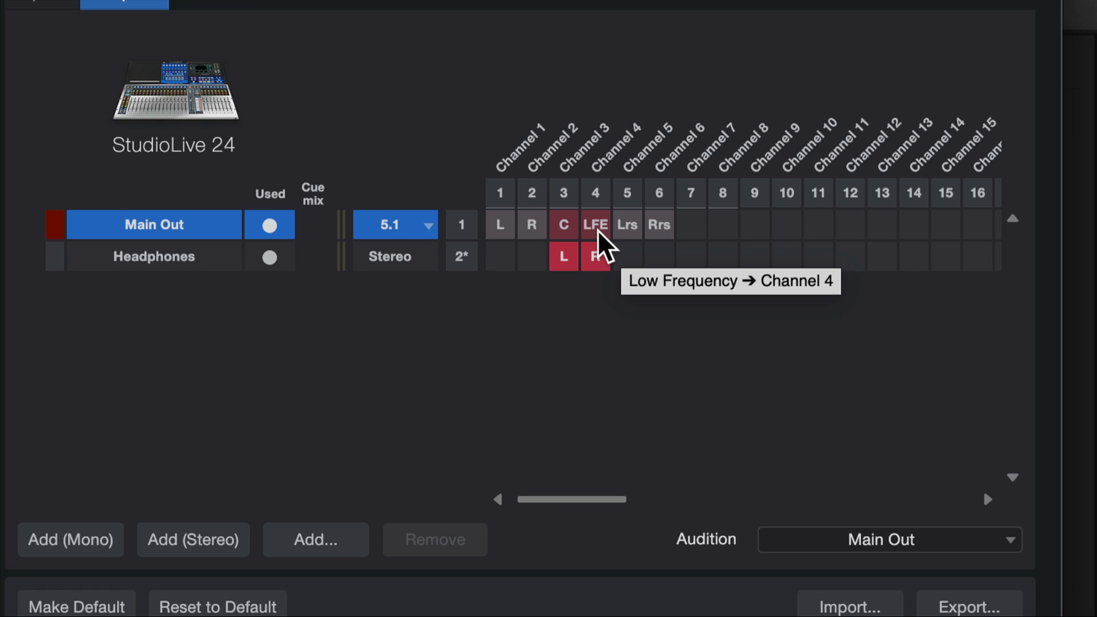
{"action": "left_click", "coordinate": [690, 258]}
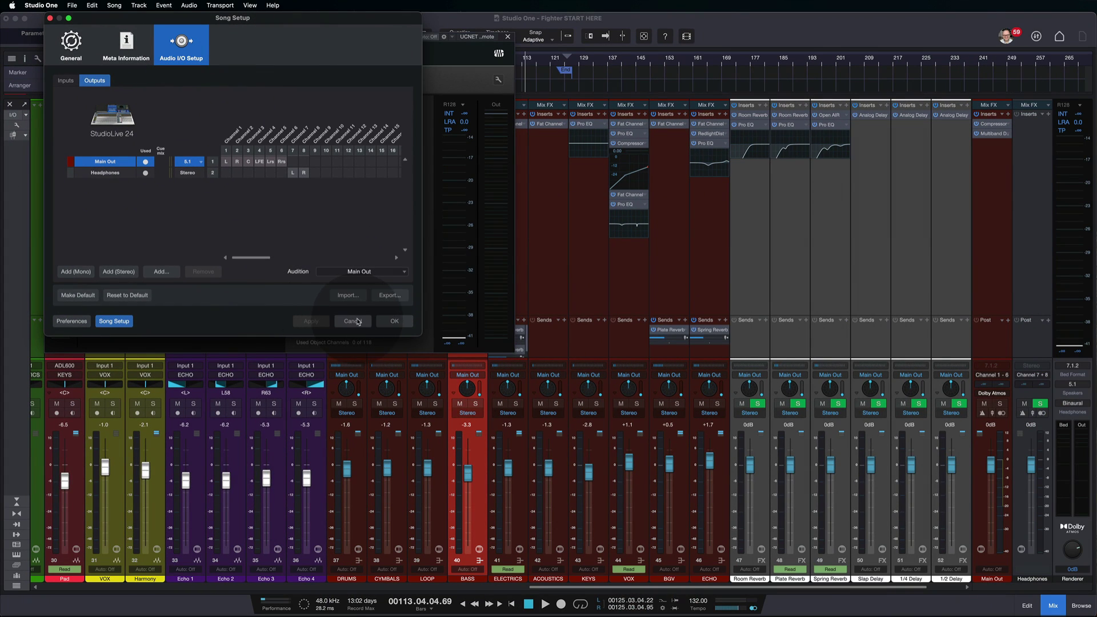
Cancel Song Setup and turn off the renderer's additional headphone output.
{"action": "left_click", "coordinate": [400, 317]}
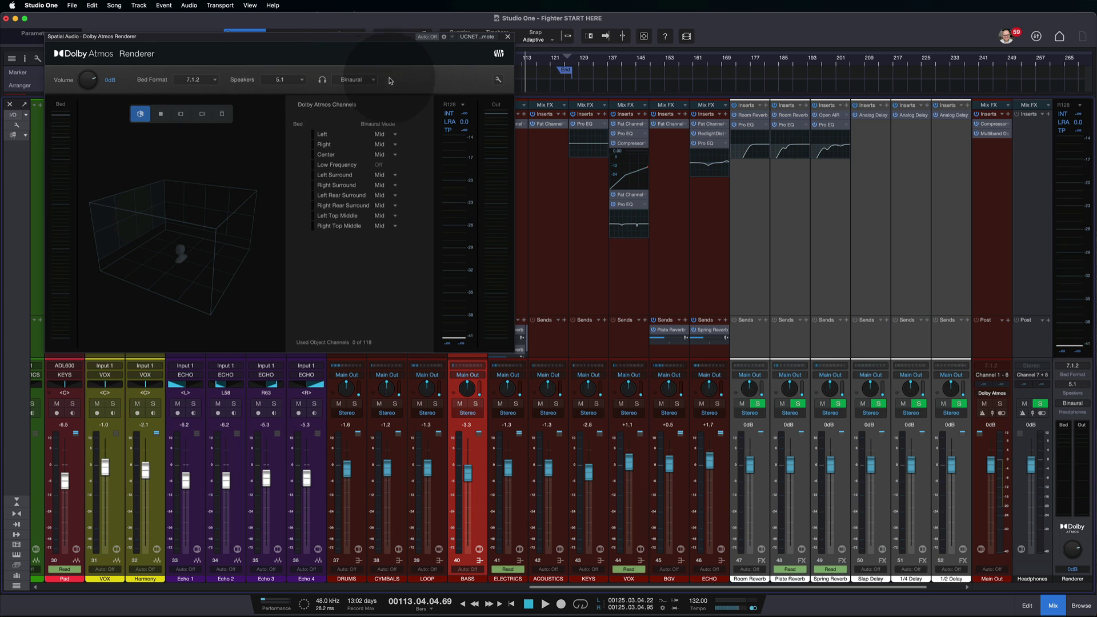
{"action": "left_click", "coordinate": [499, 80]}
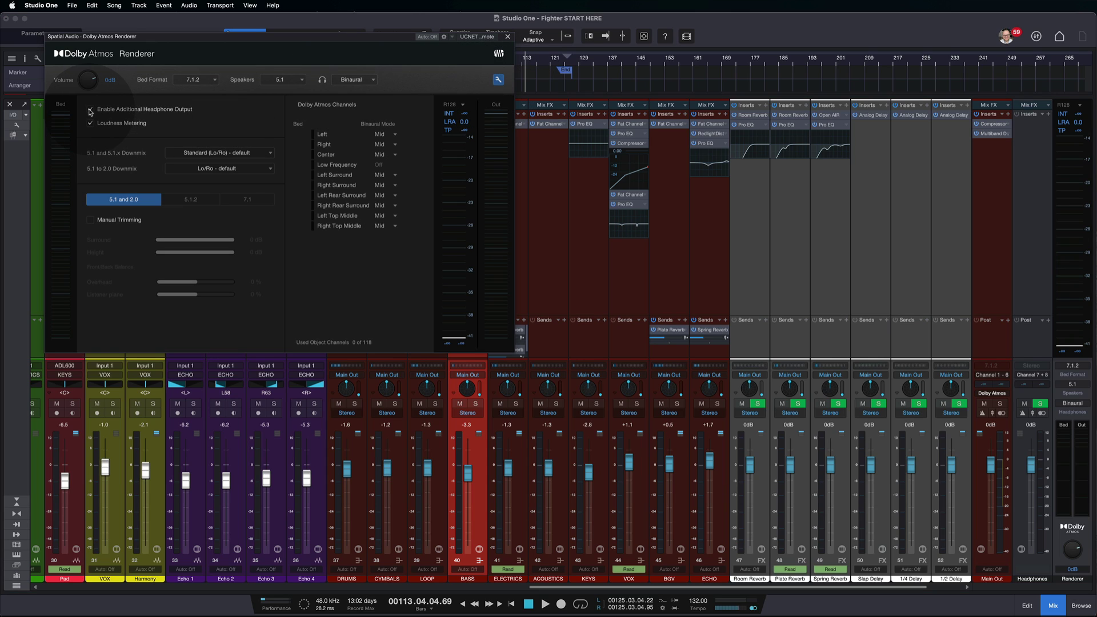
{"action": "left_click", "coordinate": [89, 111]}
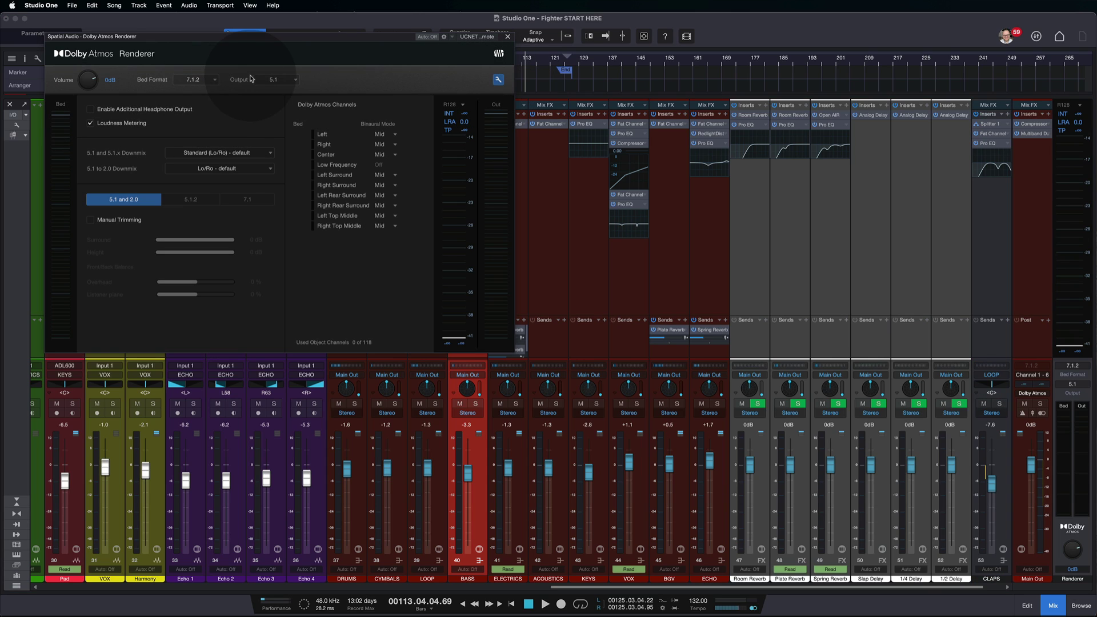
Set the Dolby Atmos Renderer output back to Stereo and return to the 3D room view.
{"action": "left_click", "coordinate": [282, 83]}
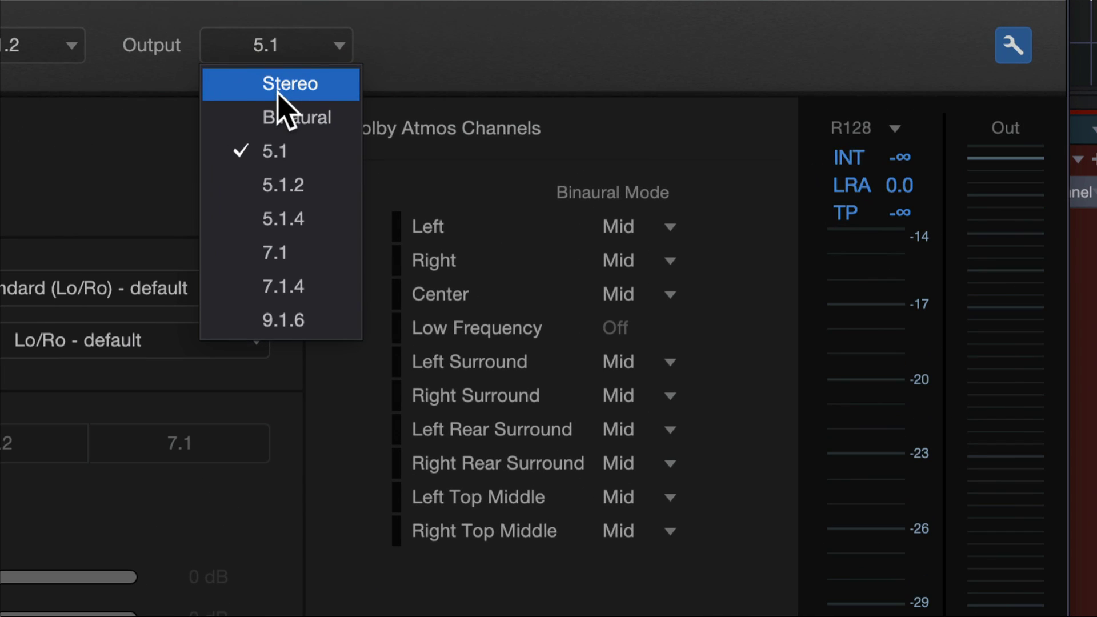
{"action": "key", "text": "Escape"}
{"action": "left_click", "coordinate": [270, 47]}
{"action": "left_click", "coordinate": [277, 87]}
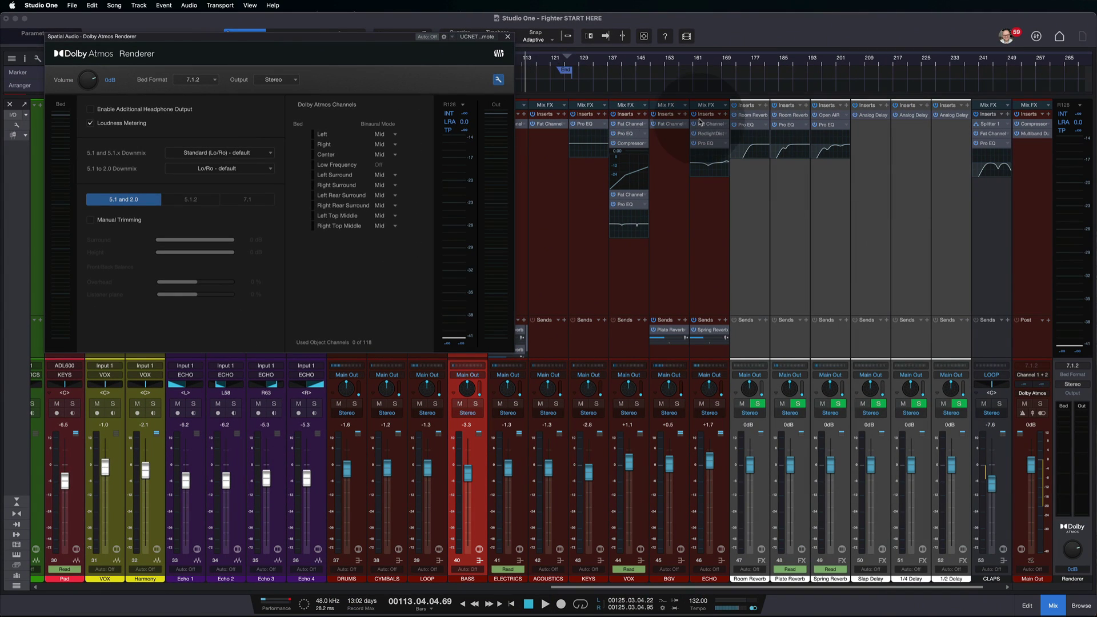
{"action": "left_click", "coordinate": [1013, 45]}
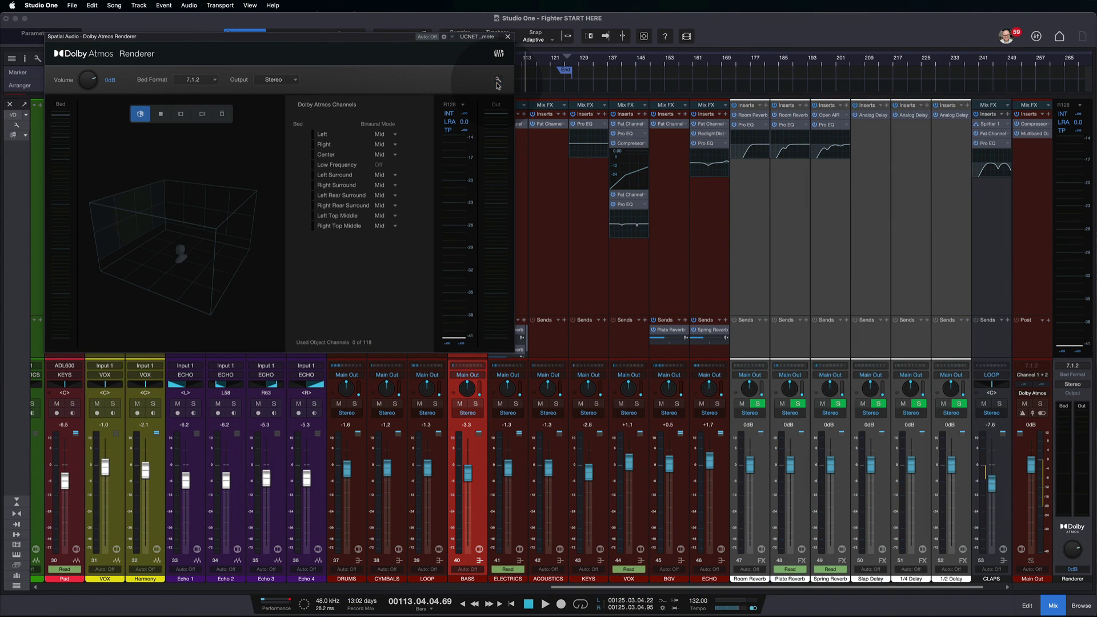
Close the renderer, play the song, and read about −22 LUFS integrated on the loudness meter.
{"action": "left_click", "coordinate": [507, 36]}
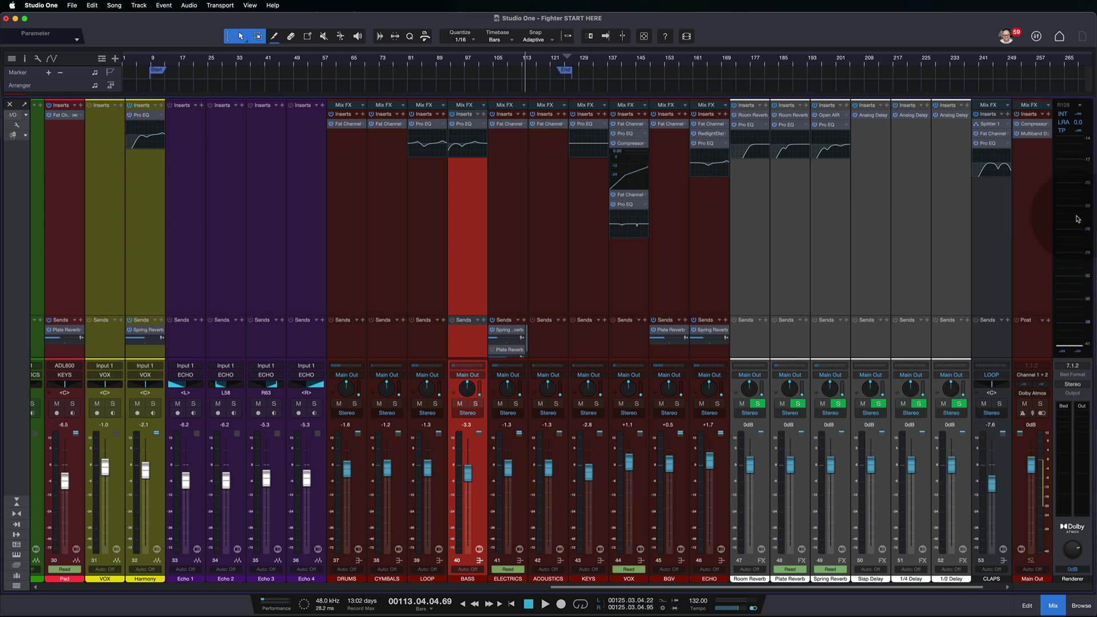
{"action": "key", "text": "space"}
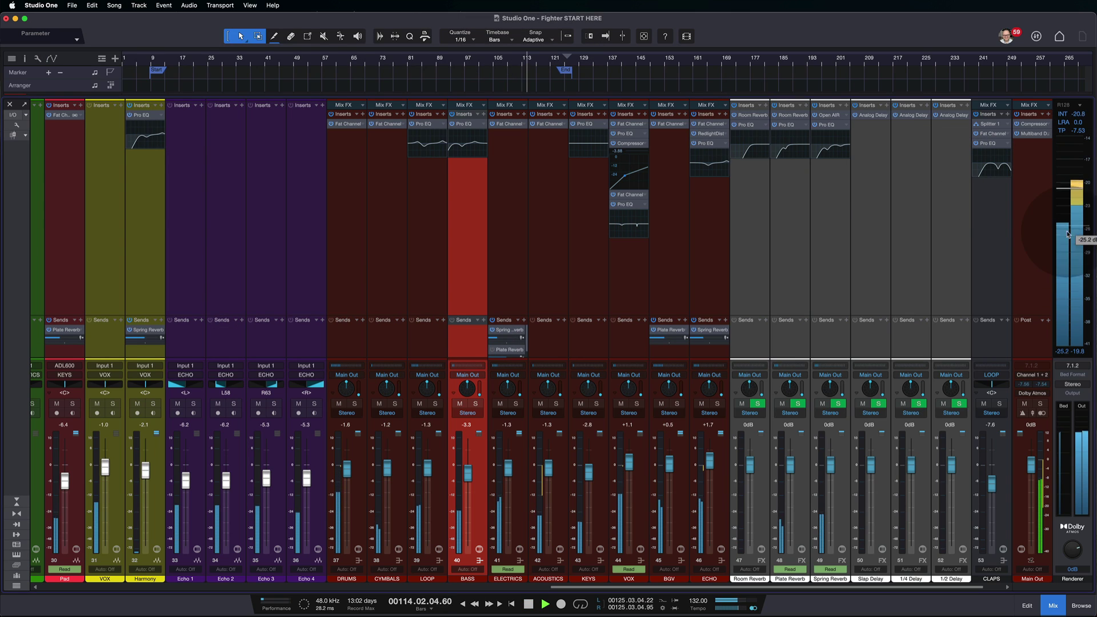
{"action": "left_click", "coordinate": [1078, 412]}
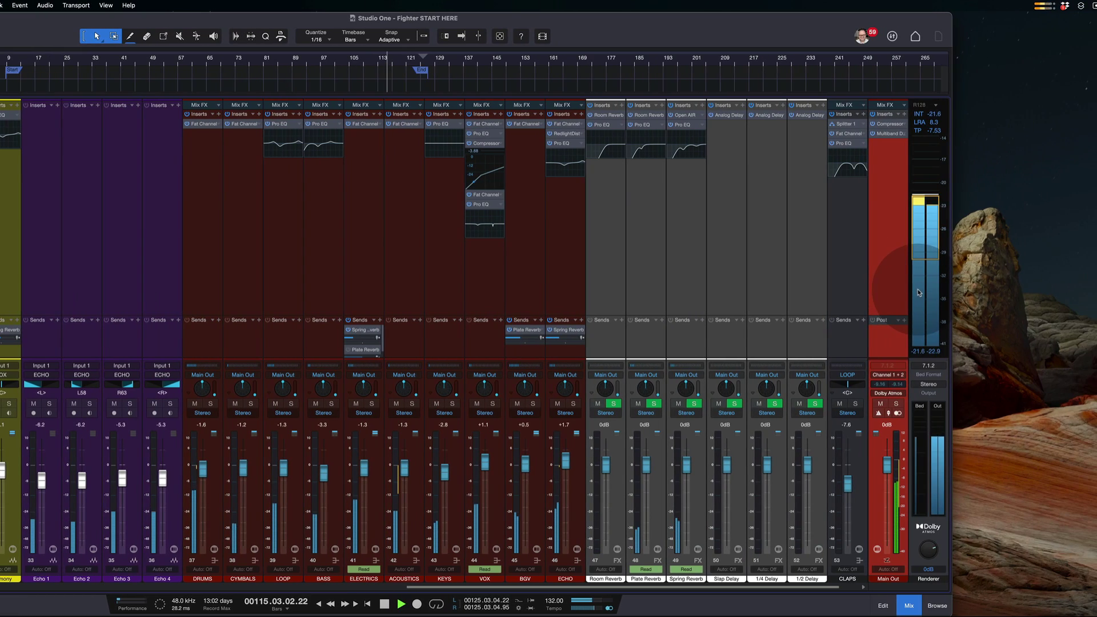
{"action": "left_click", "coordinate": [928, 329]}
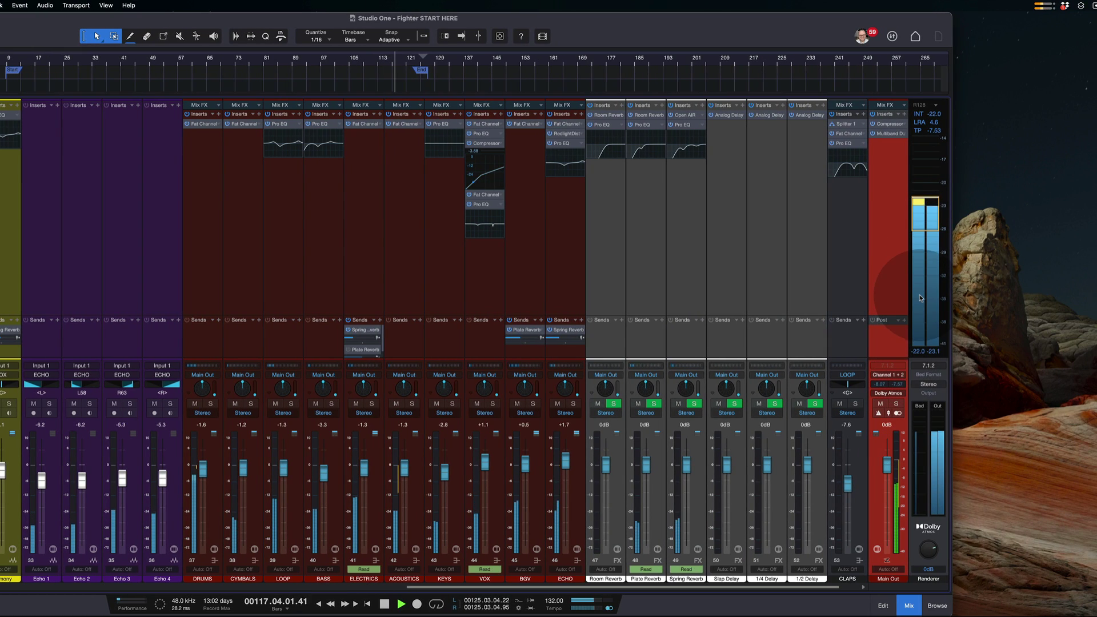
{"action": "left_click", "coordinate": [932, 207]}
{"action": "mouse_move", "coordinate": [934, 205]}
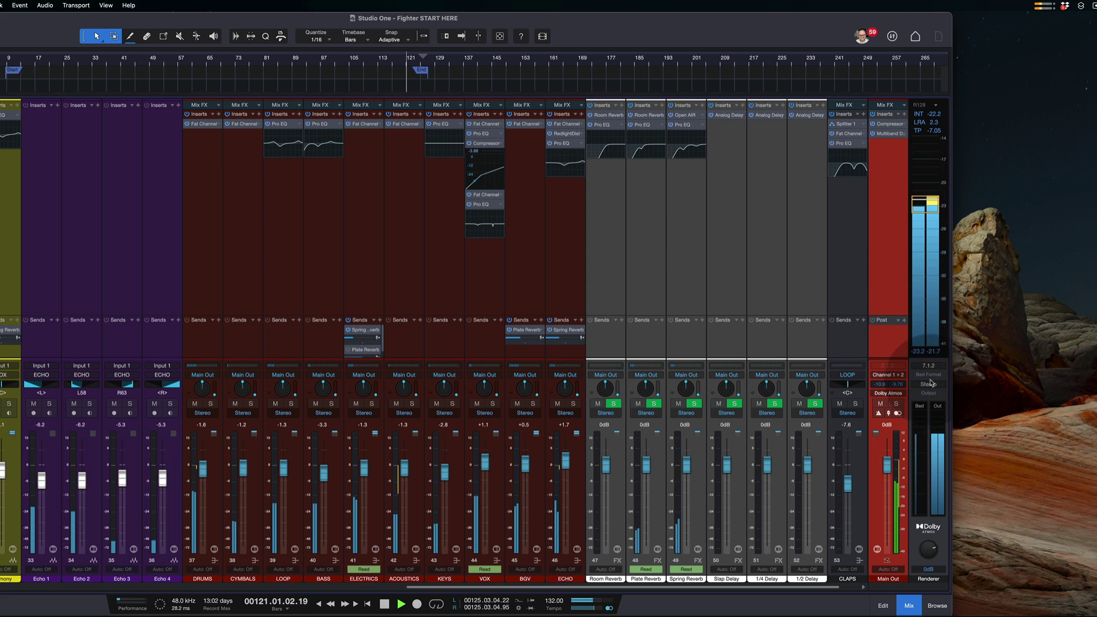
{"action": "left_click", "coordinate": [917, 503]}
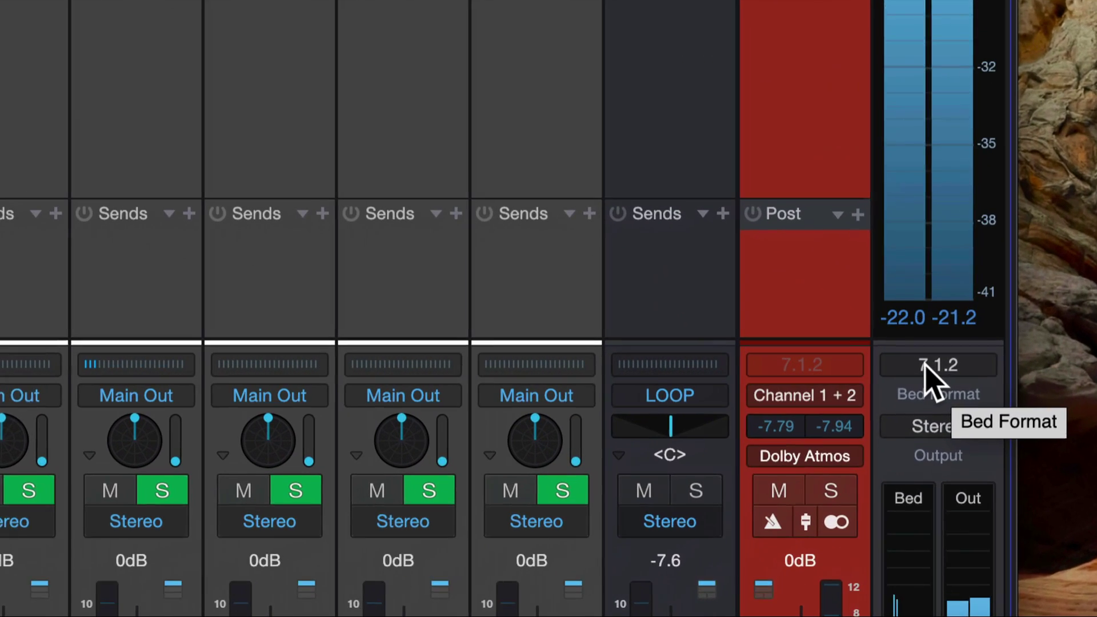
{"action": "left_click", "coordinate": [926, 366]}
{"action": "left_click", "coordinate": [927, 364]}
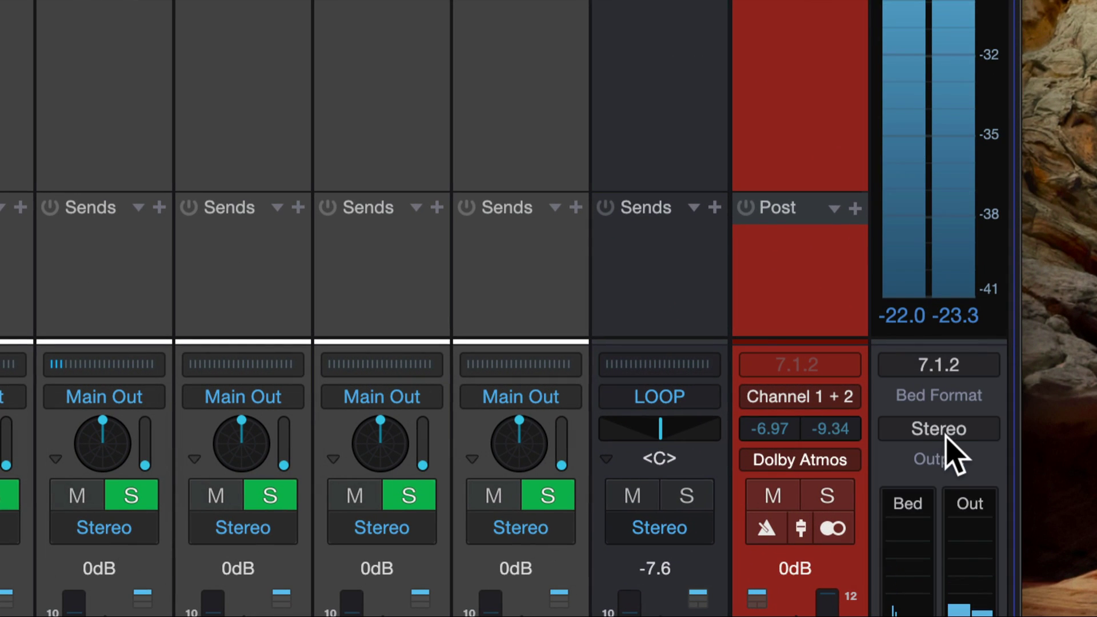
{"action": "left_click", "coordinate": [950, 430]}
{"action": "left_click", "coordinate": [951, 403]}
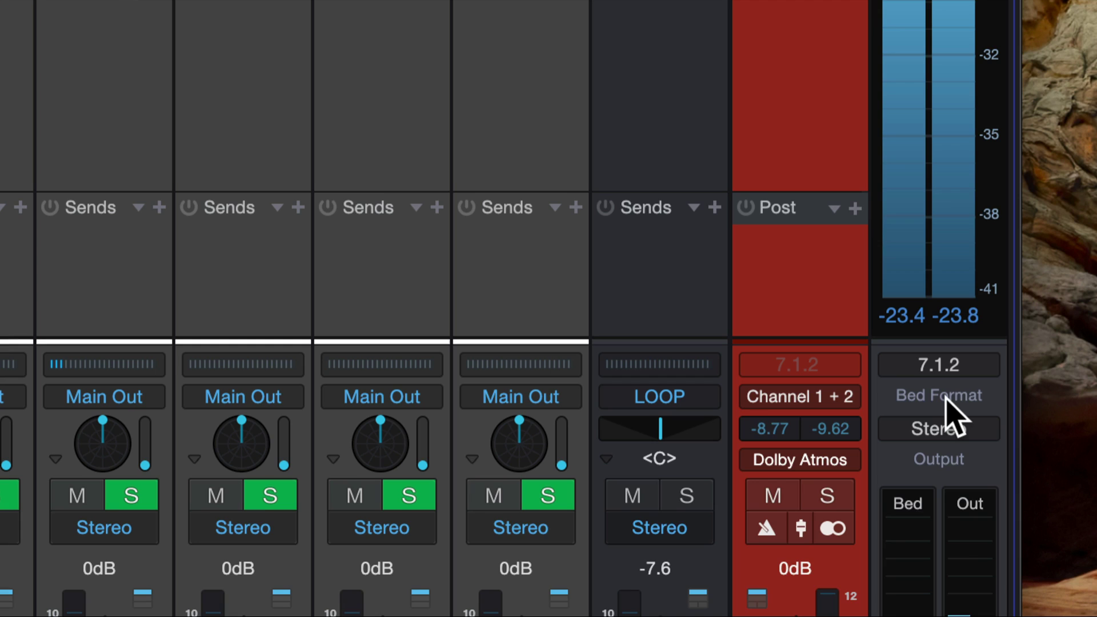
{"action": "key", "text": "shift+m"}
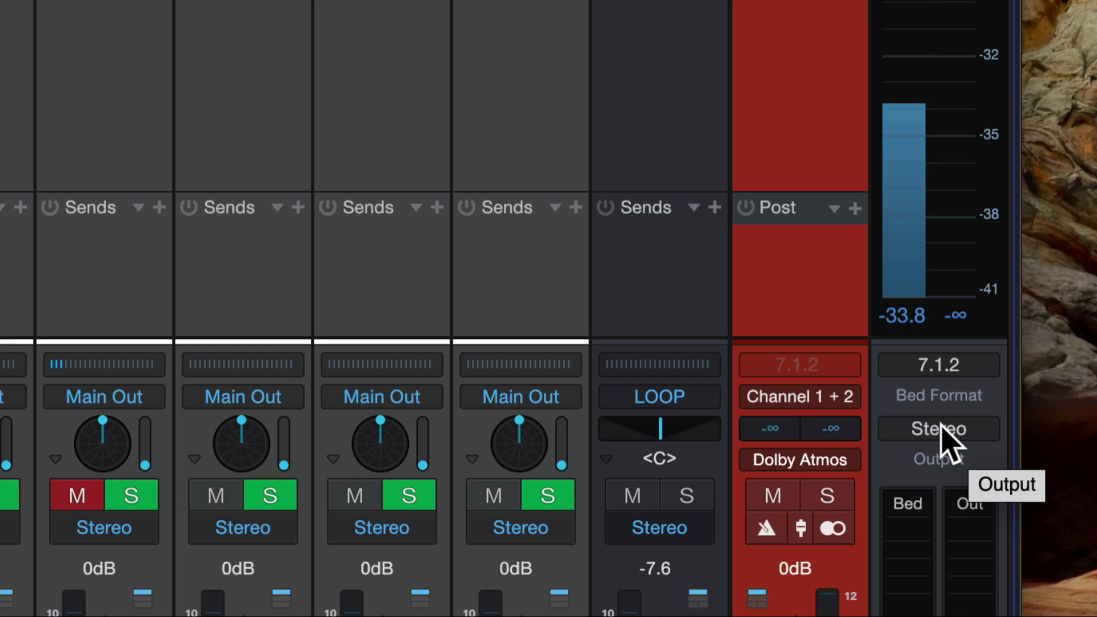
{"action": "left_click", "coordinate": [942, 429]}
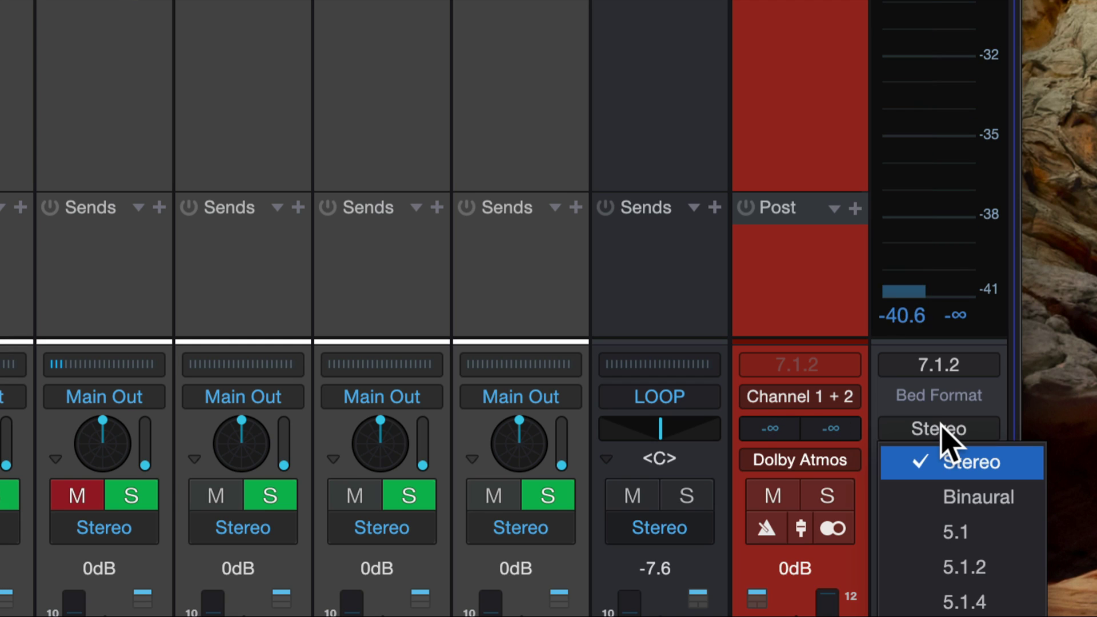
{"action": "left_click", "coordinate": [969, 508]}
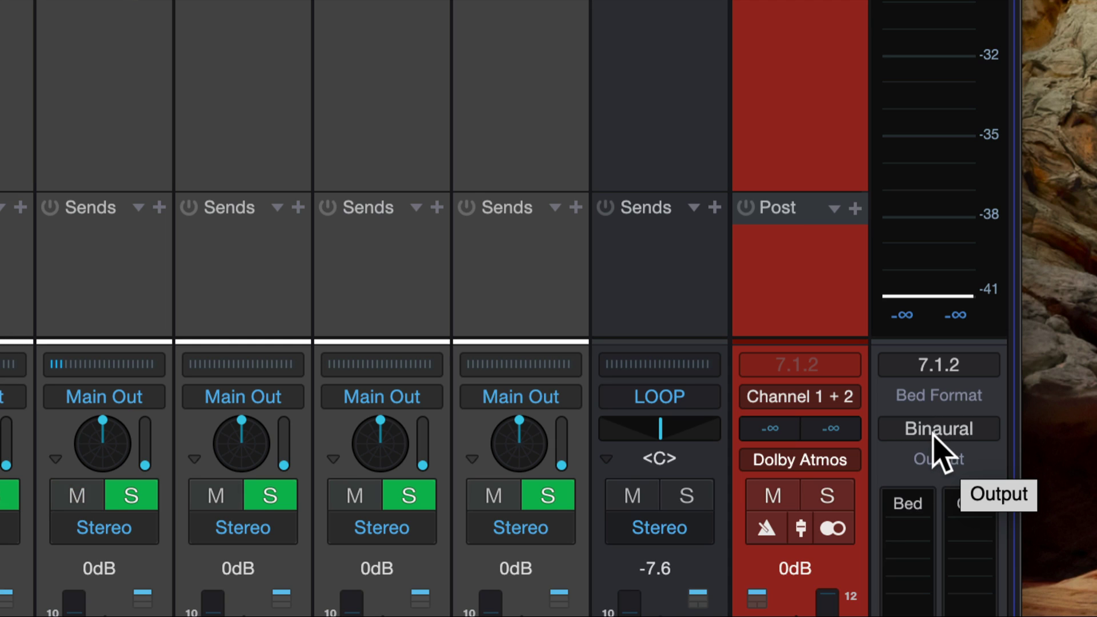
{"action": "left_click", "coordinate": [934, 434]}
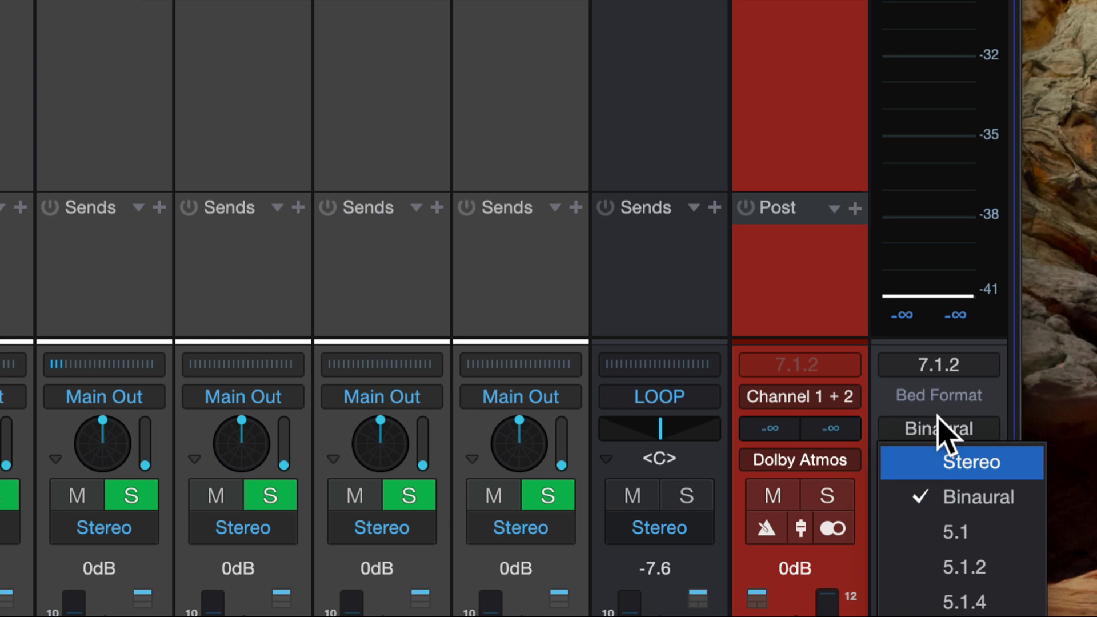
{"action": "left_click", "coordinate": [938, 417]}
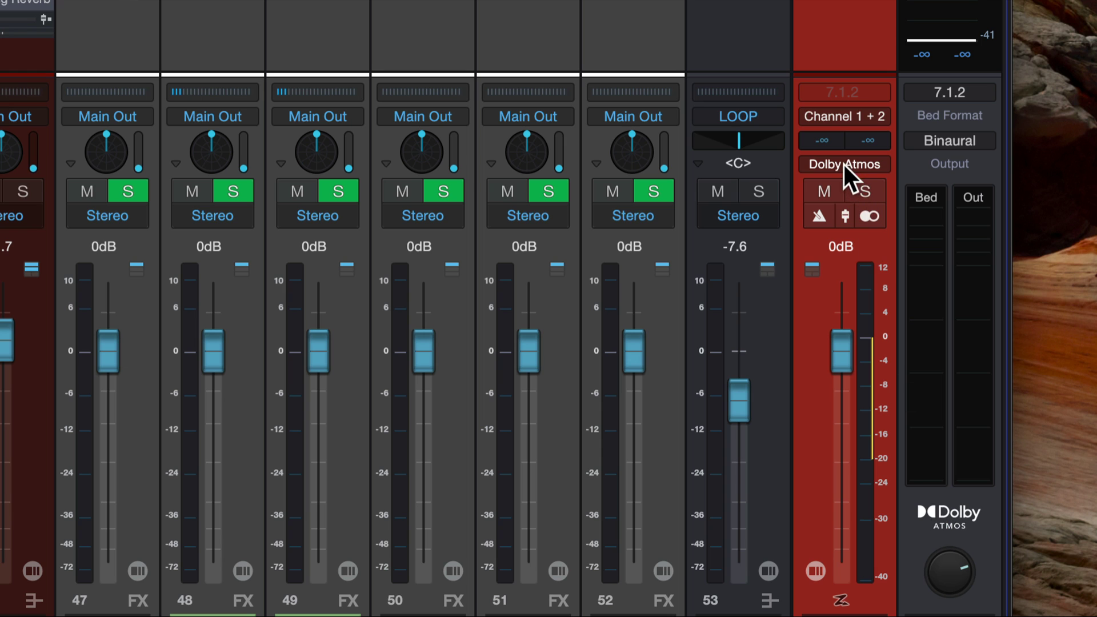
Open the Dolby Atmos Renderer, try +7.5 dB and lower mix volumes, then reset it to 0 dB.
{"action": "left_click", "coordinate": [844, 165]}
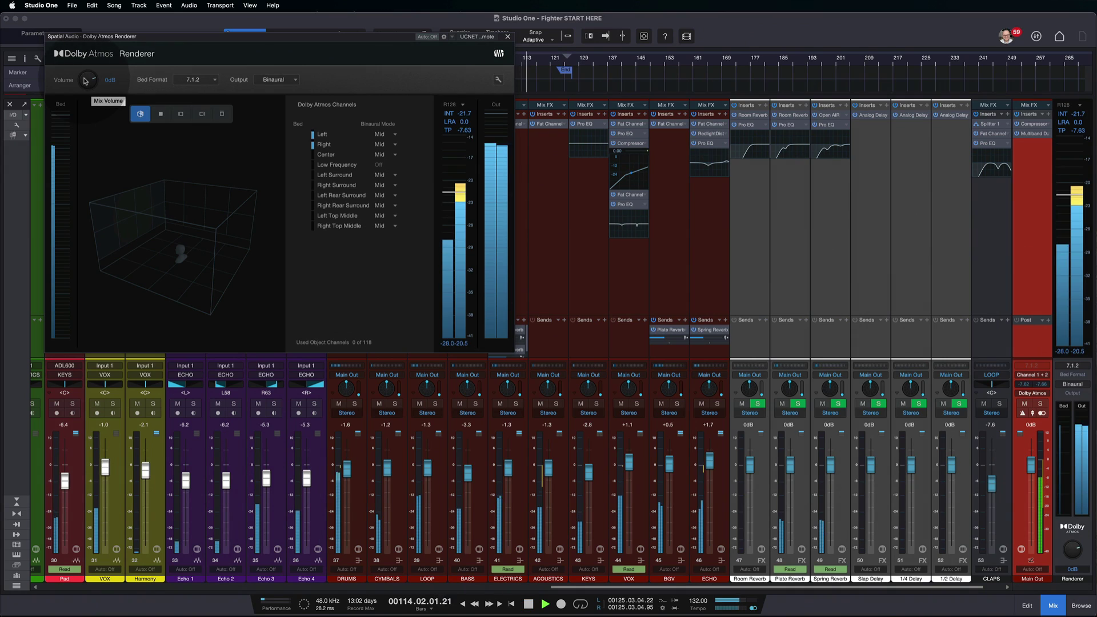
{"action": "mouse_move", "coordinate": [84, 86]}
{"action": "left_mouse_down"}
{"action": "mouse_move", "coordinate": [87, 67]}
{"action": "mouse_move", "coordinate": [82, 96]}
{"action": "mouse_move", "coordinate": [91, 81]}
{"action": "left_mouse_up"}
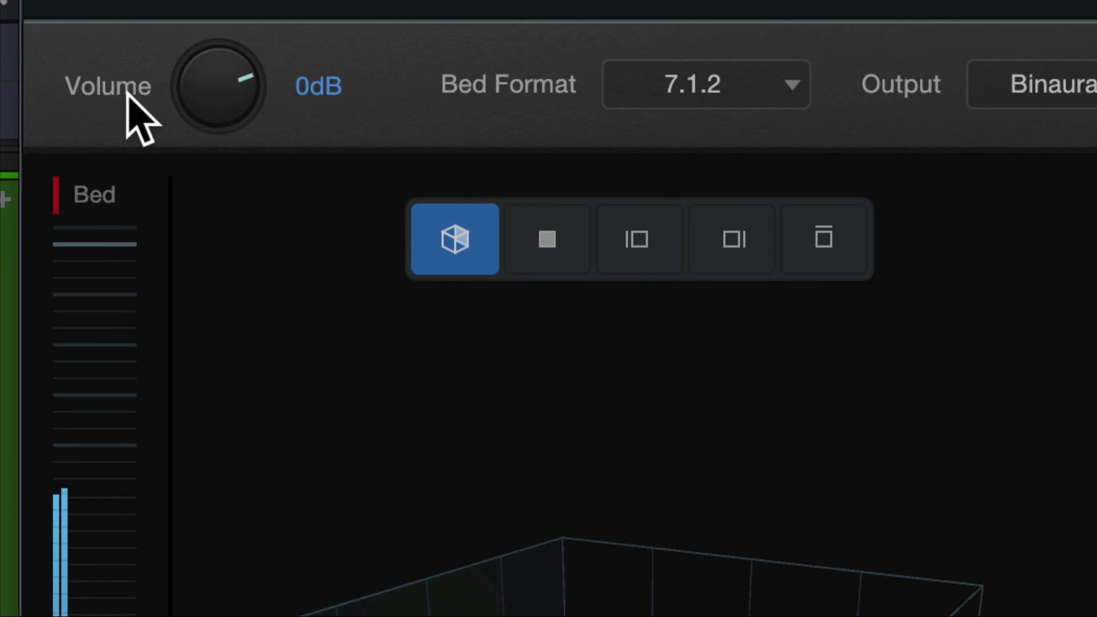
{"action": "left_click_drag", "start_coordinate": [196, 86], "coordinate": [194, 119]}
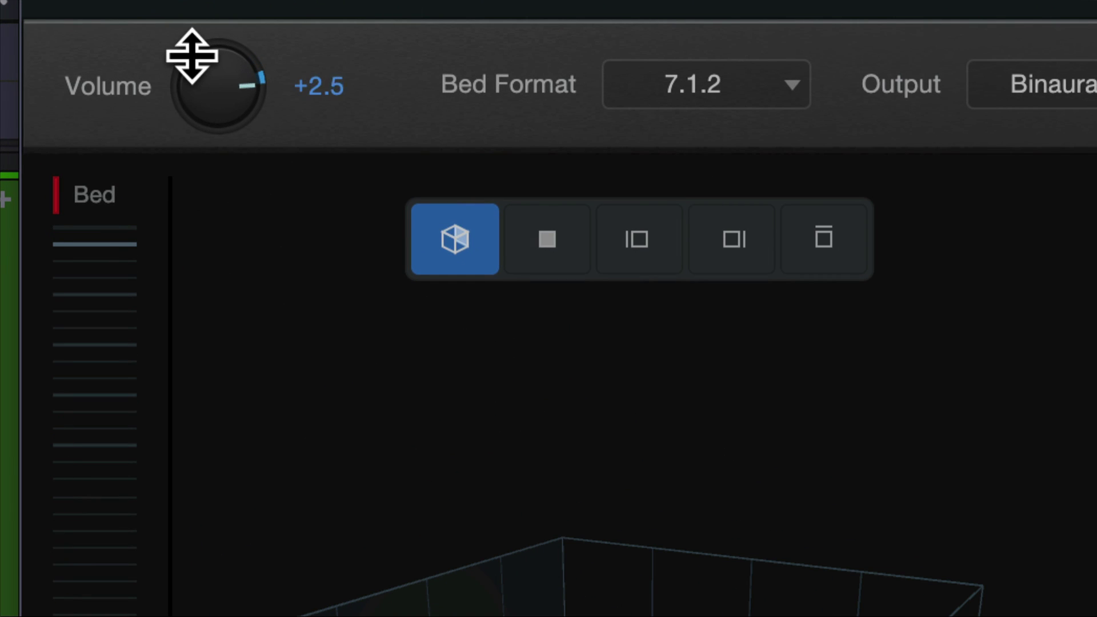
{"action": "left_click_drag", "start_coordinate": [192, 55], "coordinate": [218, 98]}
{"action": "left_click", "coordinate": [218, 98], "text": "alt"}
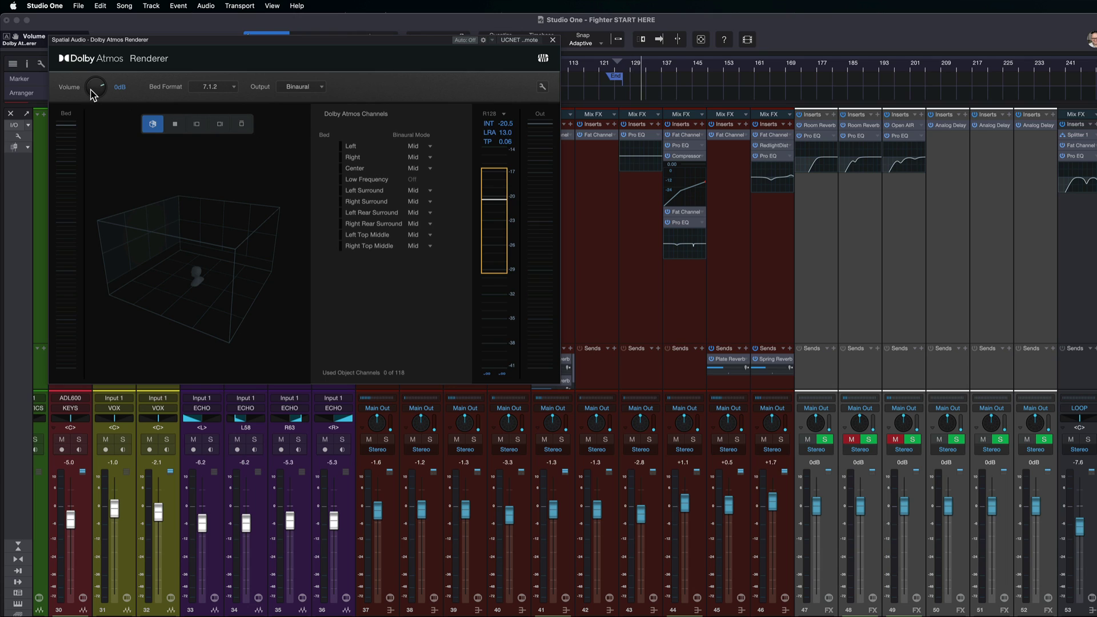
{"action": "scroll", "coordinate": [97, 89], "scroll_direction": "down", "scroll_amount": 2}
{"action": "left_click", "coordinate": [124, 5]}
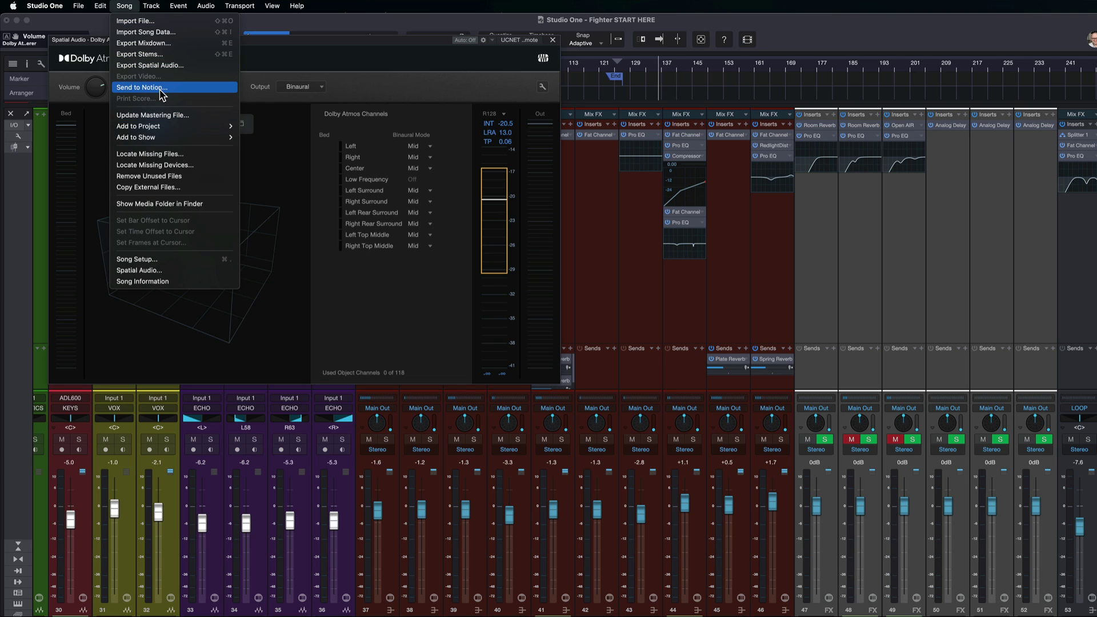
{"action": "mouse_move", "coordinate": [84, 5]}
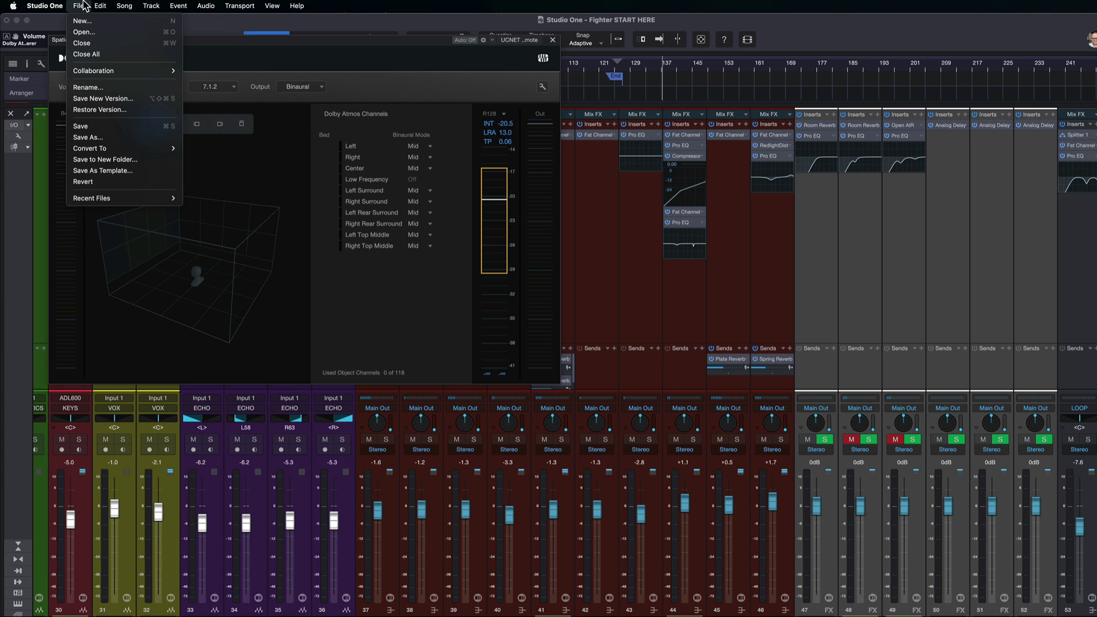
{"action": "mouse_move", "coordinate": [123, 6]}
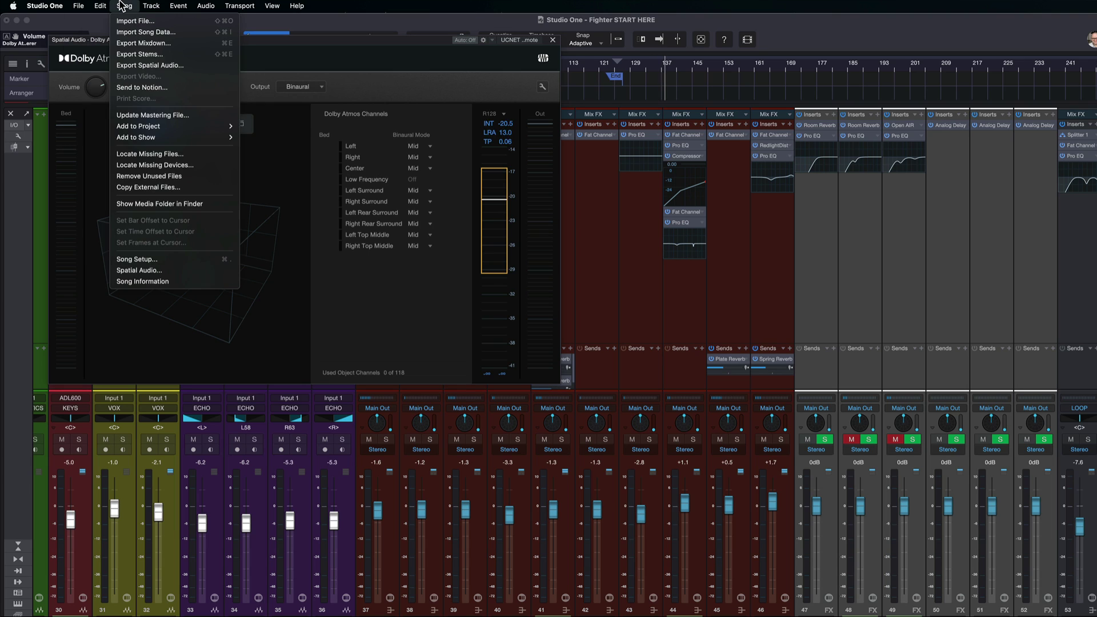
{"action": "left_click", "coordinate": [147, 44]}
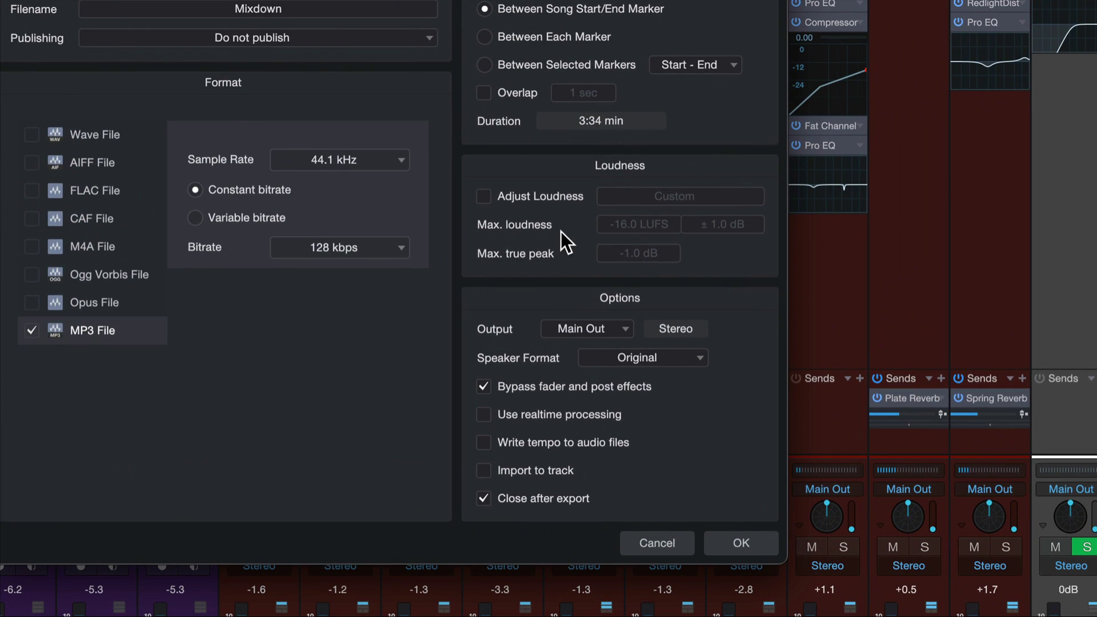
{"action": "left_click", "coordinate": [501, 196]}
{"action": "left_click", "coordinate": [665, 194]}
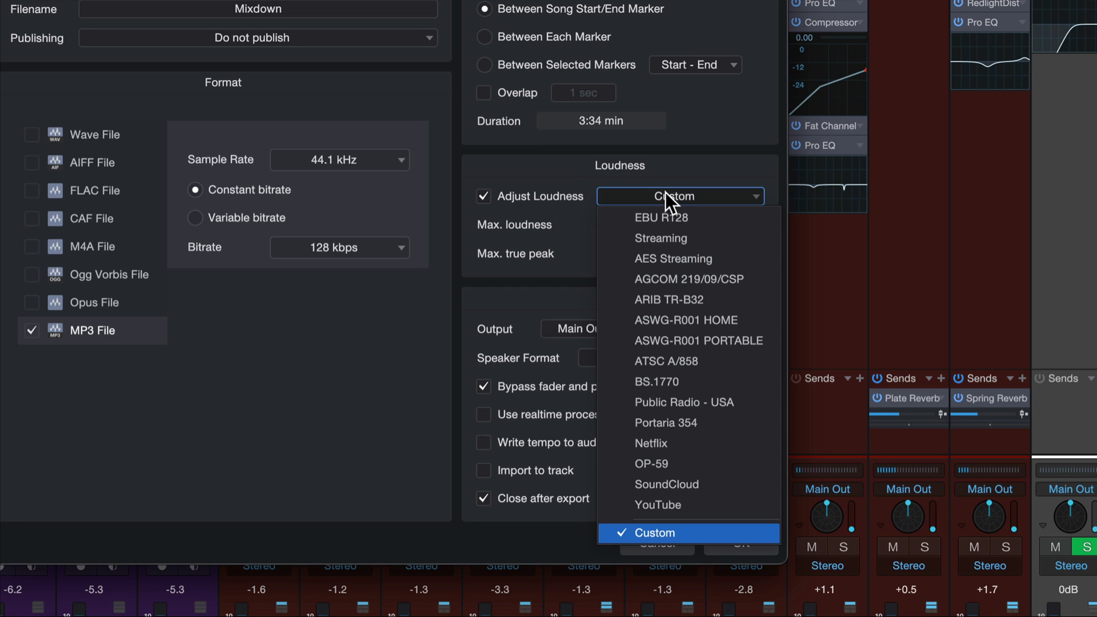
{"action": "left_click", "coordinate": [559, 216]}
{"action": "left_click", "coordinate": [629, 227]}
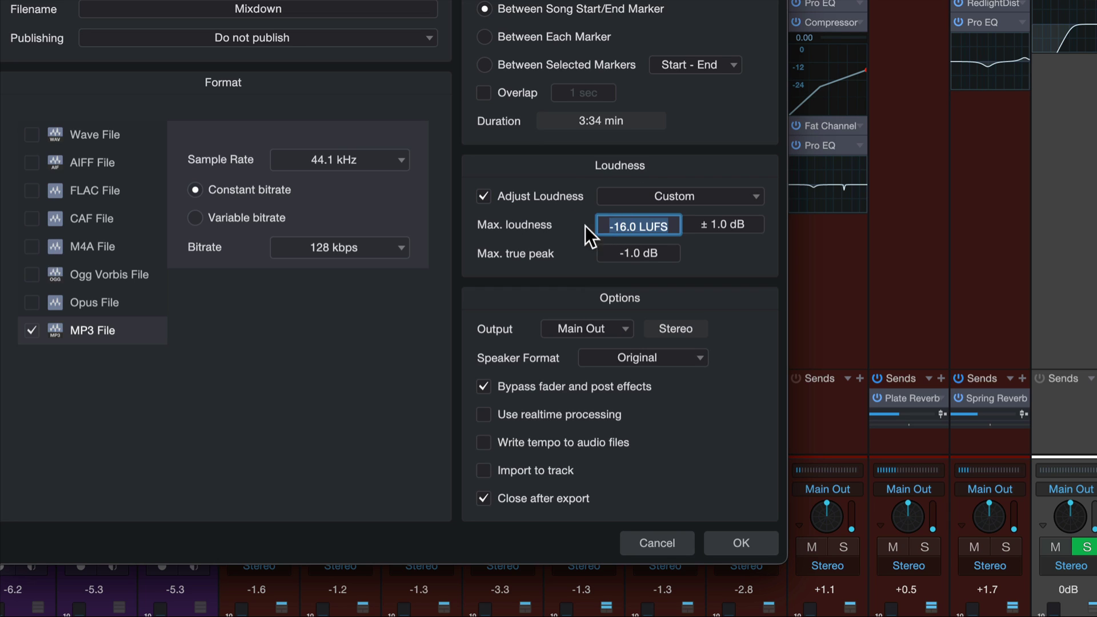
{"action": "left_click", "coordinate": [554, 224]}
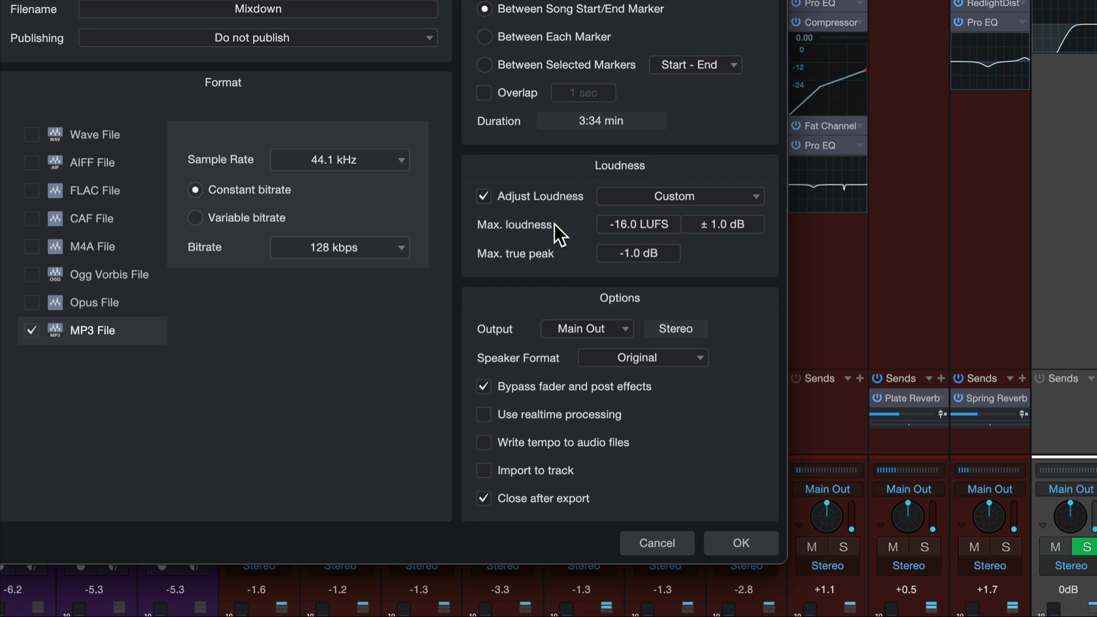
{"action": "left_click", "coordinate": [651, 540]}
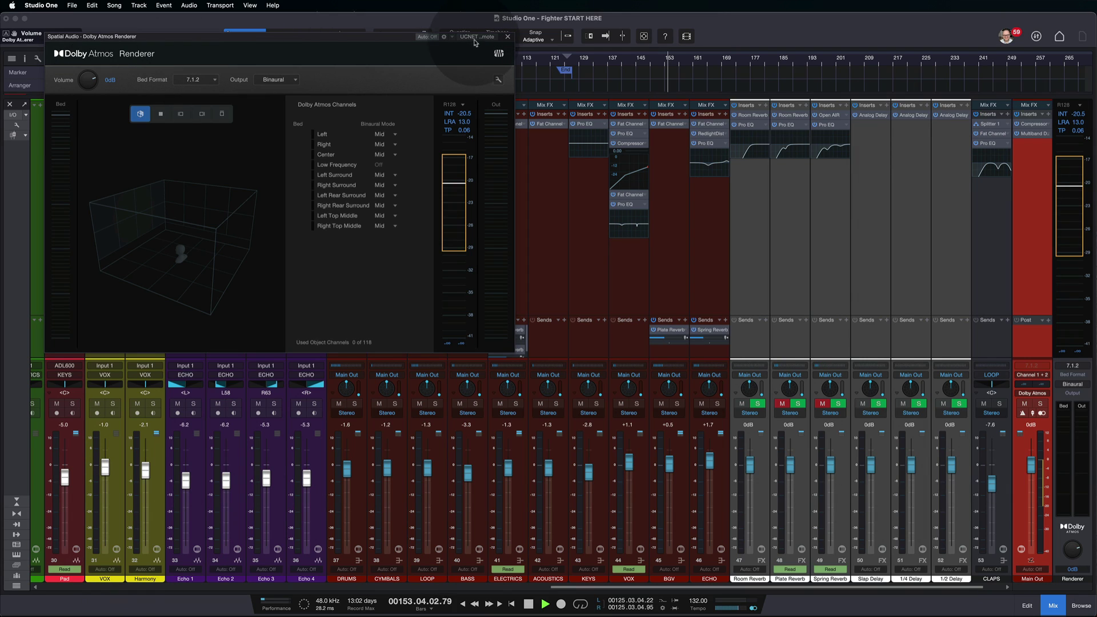
Close the renderer, select the DRUMS through ECHO channels and colour them green.
{"action": "left_click", "coordinate": [508, 39]}
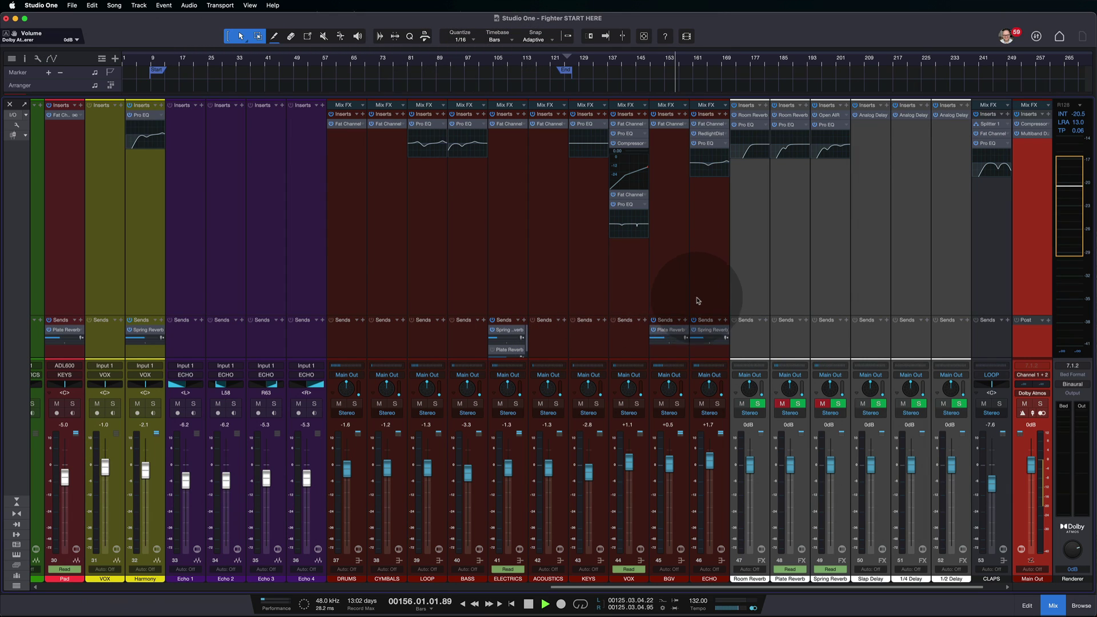
{"action": "left_click", "coordinate": [706, 283]}
{"action": "left_click", "coordinate": [341, 281]}
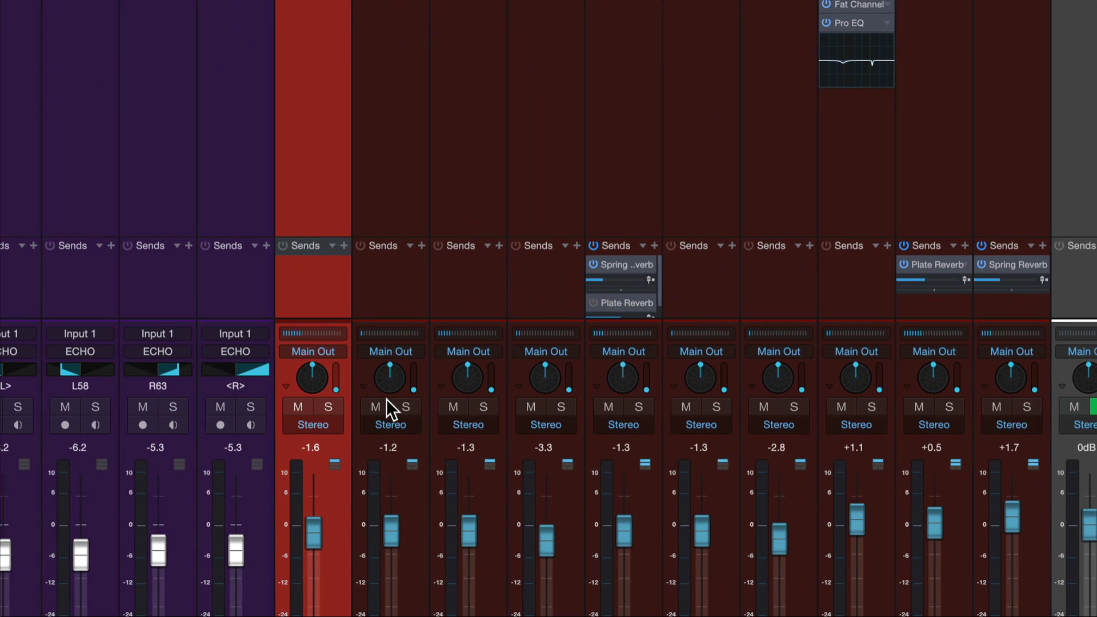
{"action": "left_click", "coordinate": [415, 310]}
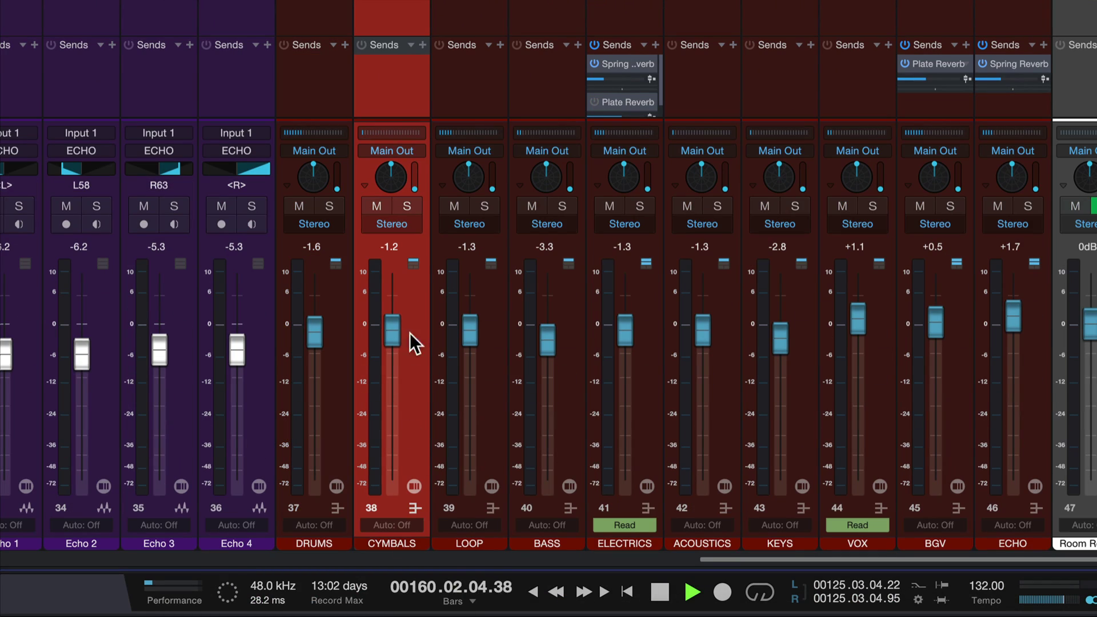
{"action": "left_click", "coordinate": [336, 97]}
{"action": "right_click", "coordinate": [1004, 110]}
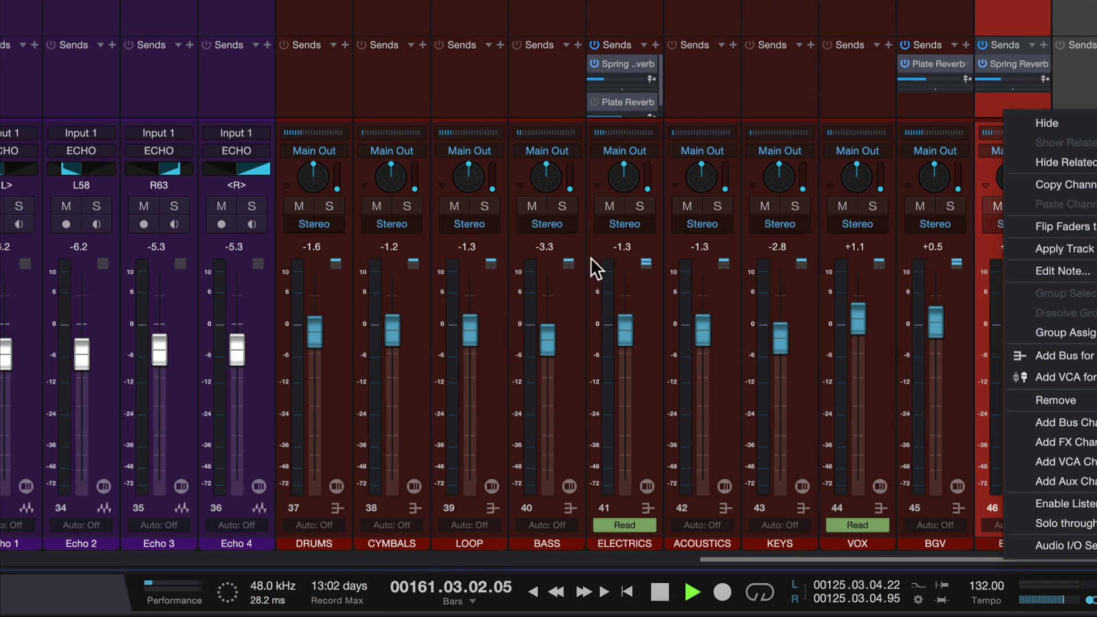
{"action": "left_click", "coordinate": [340, 105], "text": "shift"}
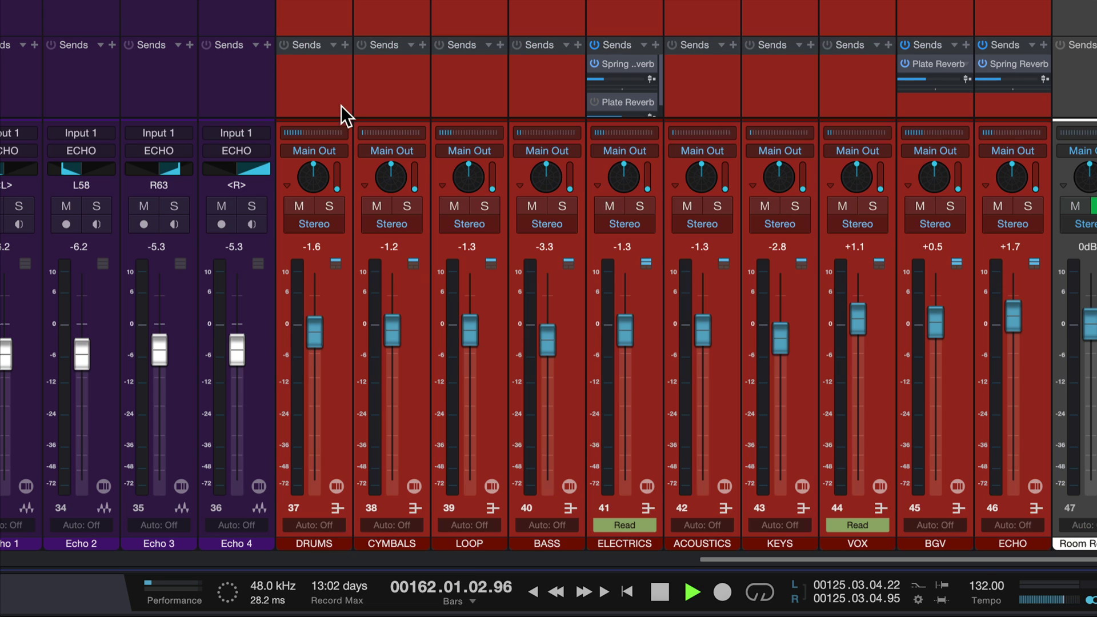
{"action": "left_click", "coordinate": [283, 540]}
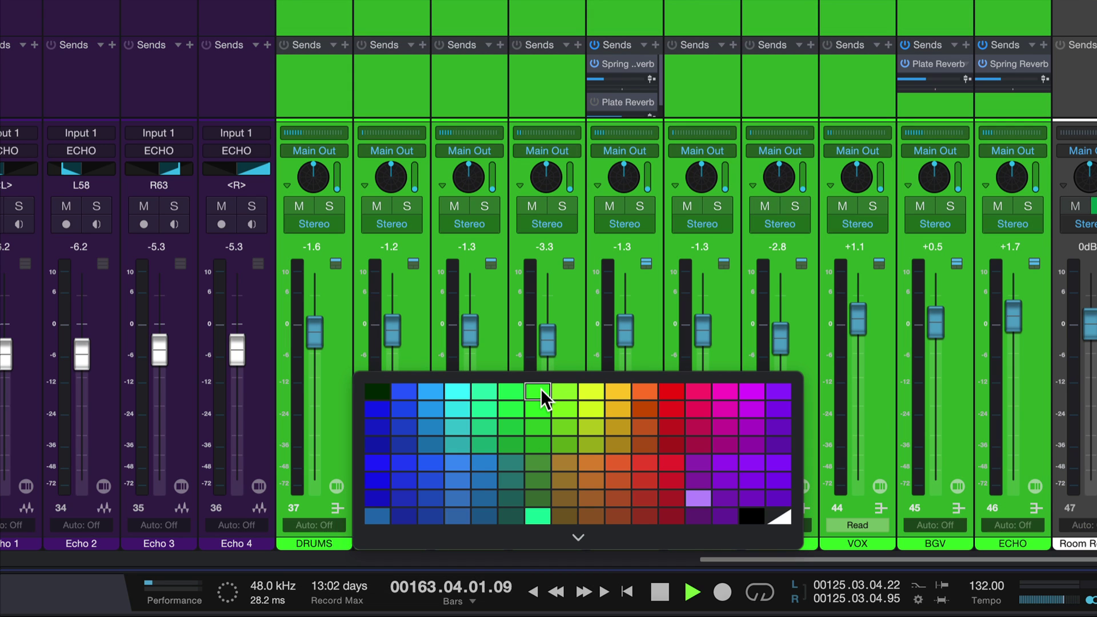
{"action": "left_click", "coordinate": [537, 389]}
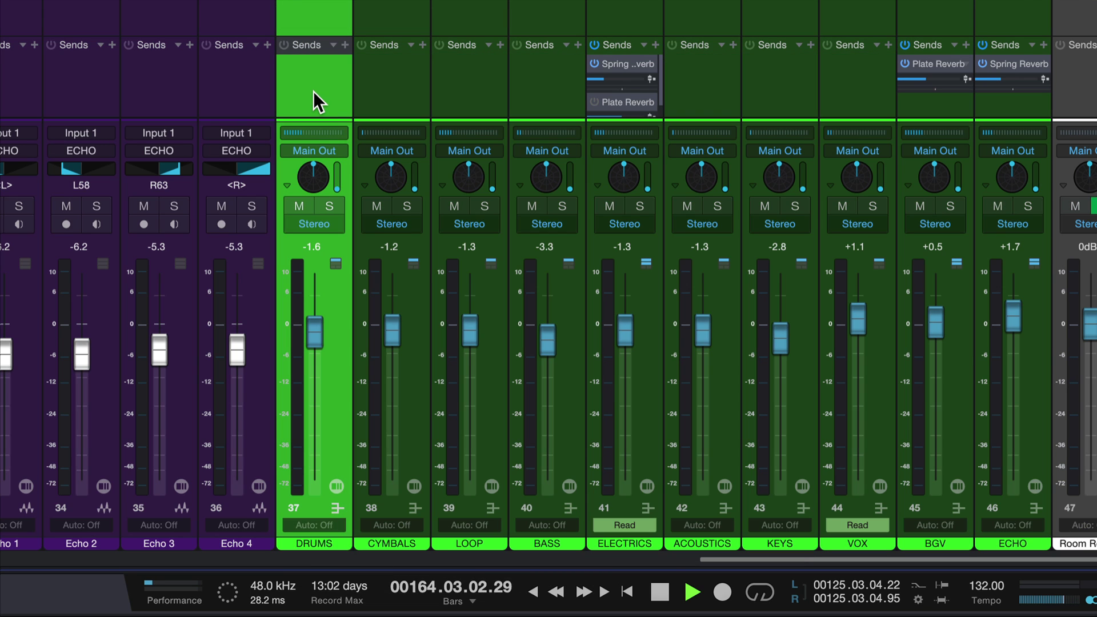
Select only DRUMS, stop playback, and pan DRUMS left in its Surround Panner.
{"action": "left_click", "coordinate": [313, 91]}
{"action": "key", "text": "space"}
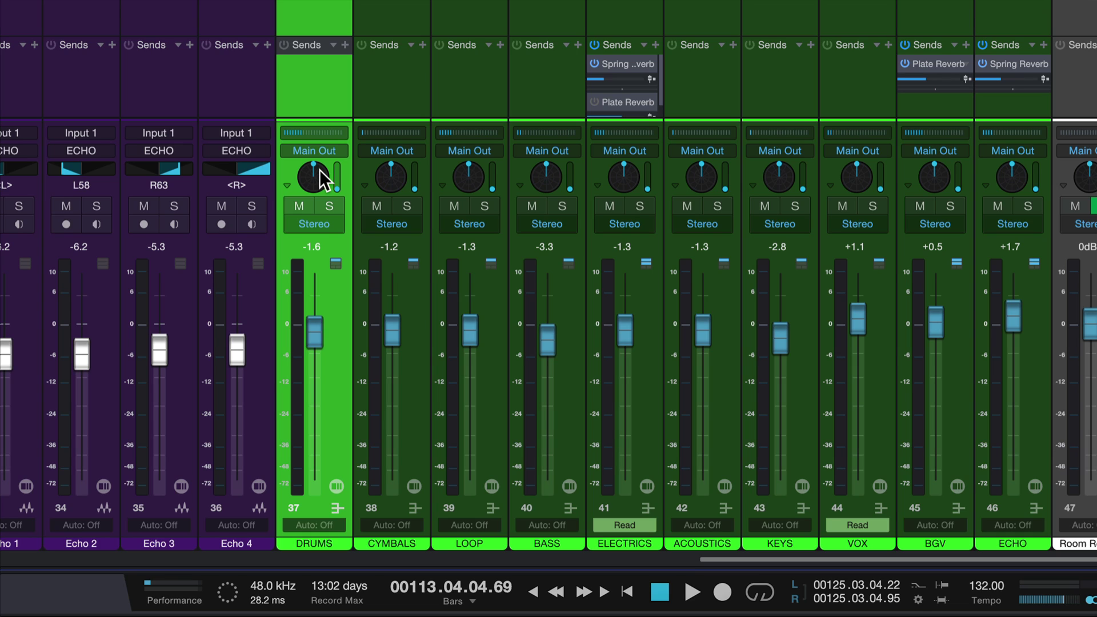
{"action": "left_click_drag", "start_coordinate": [314, 177], "coordinate": [300, 190]}
Bring up the DRUMS Surround Panner and experiment with its position, width and elevation.
{"action": "double_click", "coordinate": [315, 174]}
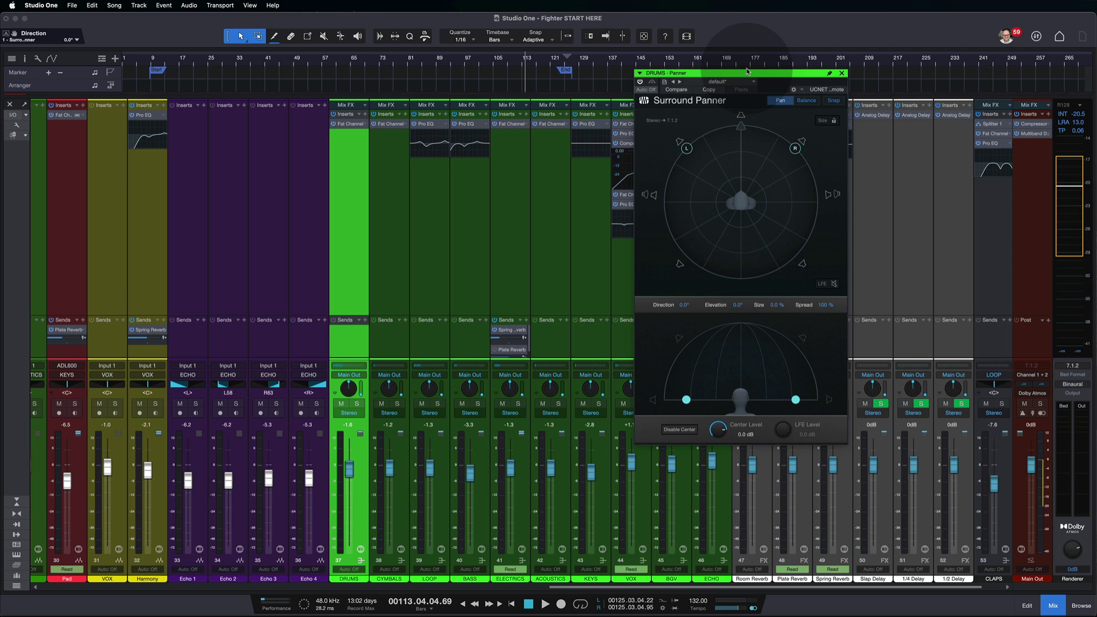
{"action": "left_click_drag", "start_coordinate": [747, 71], "coordinate": [237, 38]}
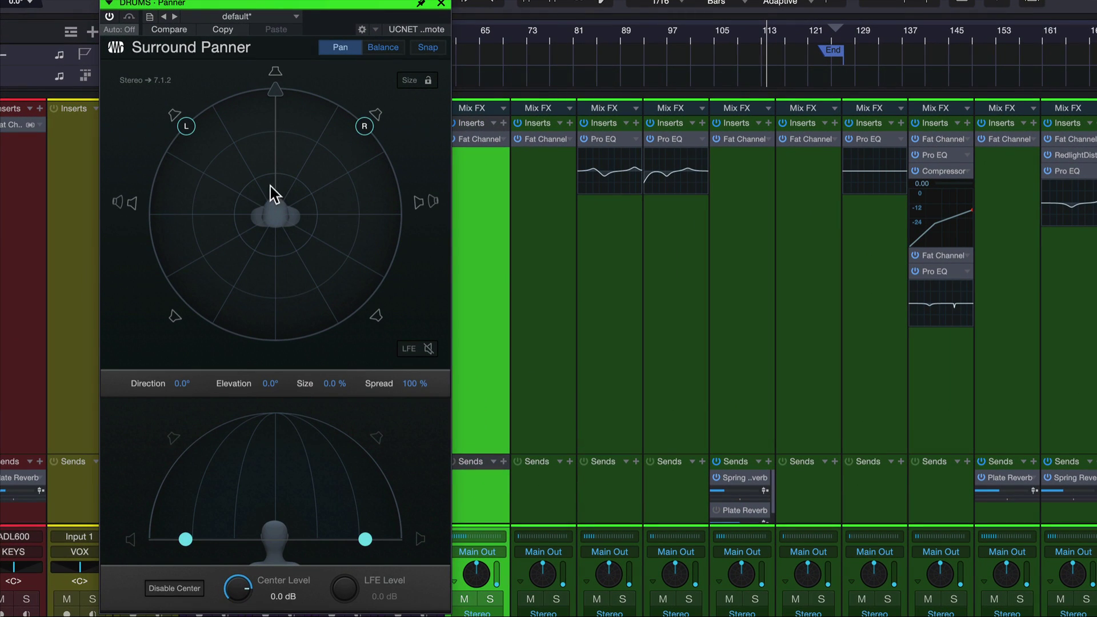
{"action": "left_click_drag", "start_coordinate": [248, 174], "coordinate": [233, 142]}
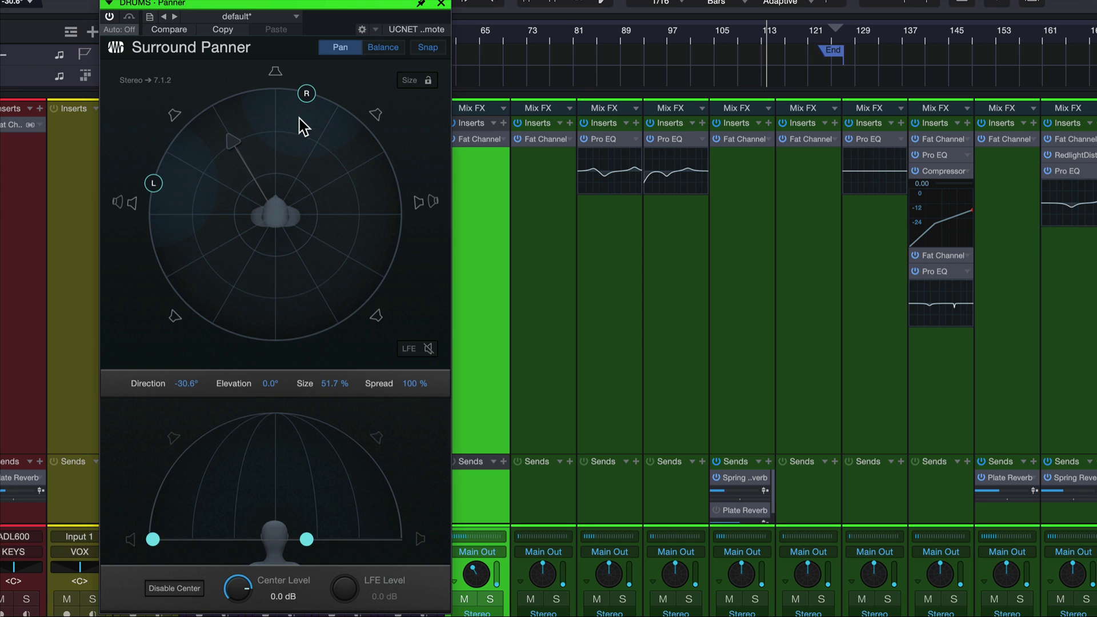
{"action": "left_click", "coordinate": [306, 95]}
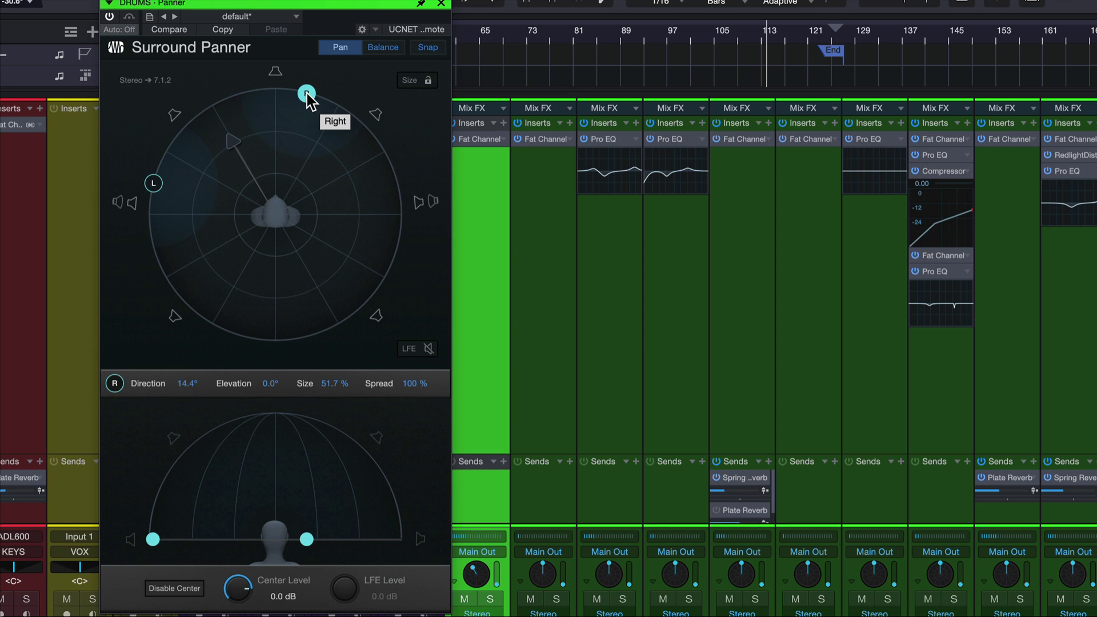
{"action": "left_click_drag", "start_coordinate": [307, 96], "coordinate": [327, 111]}
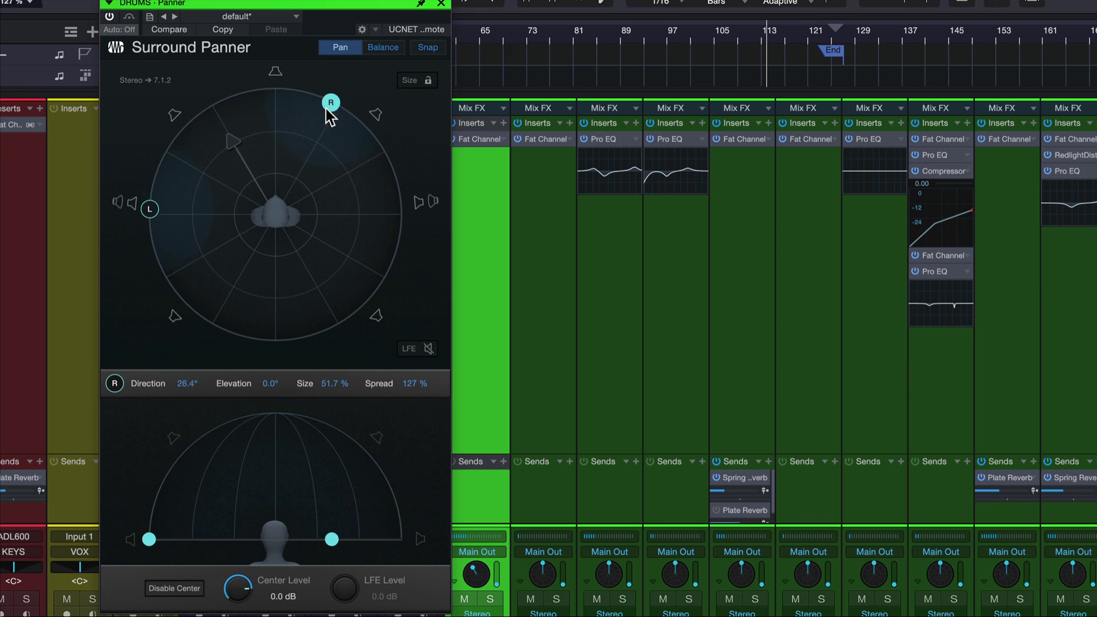
{"action": "left_click_drag", "start_coordinate": [150, 209], "coordinate": [180, 147]}
{"action": "left_click_drag", "start_coordinate": [150, 538], "coordinate": [200, 429]}
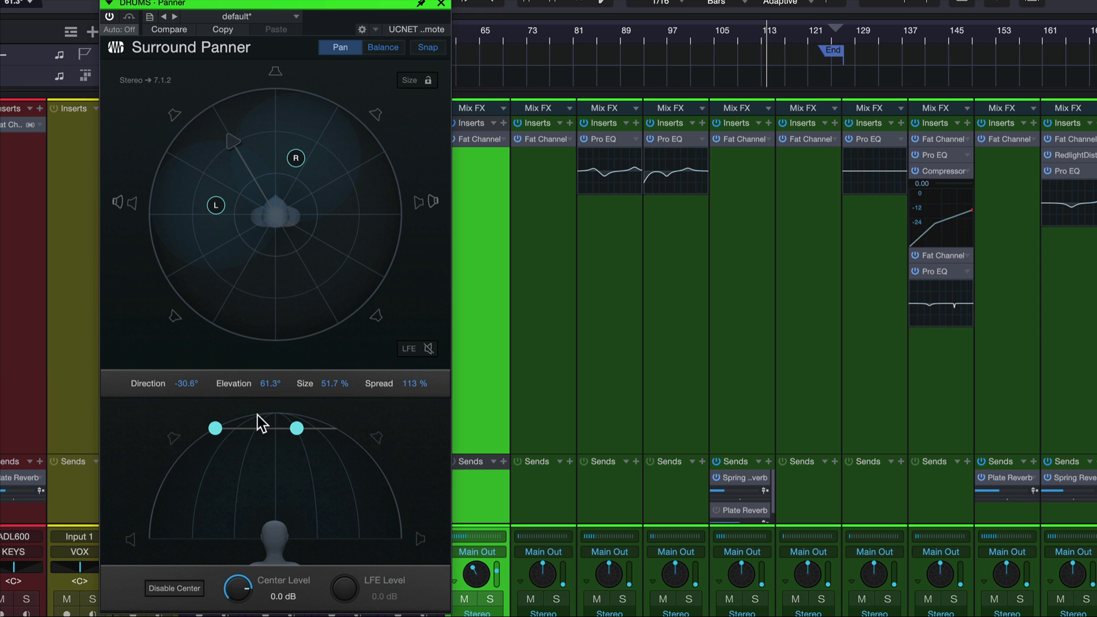
Swing the drums to the rear at 177.8°, swap left and right, and lower elevation to 33.5°.
{"action": "left_click_drag", "start_coordinate": [296, 158], "coordinate": [236, 215]}
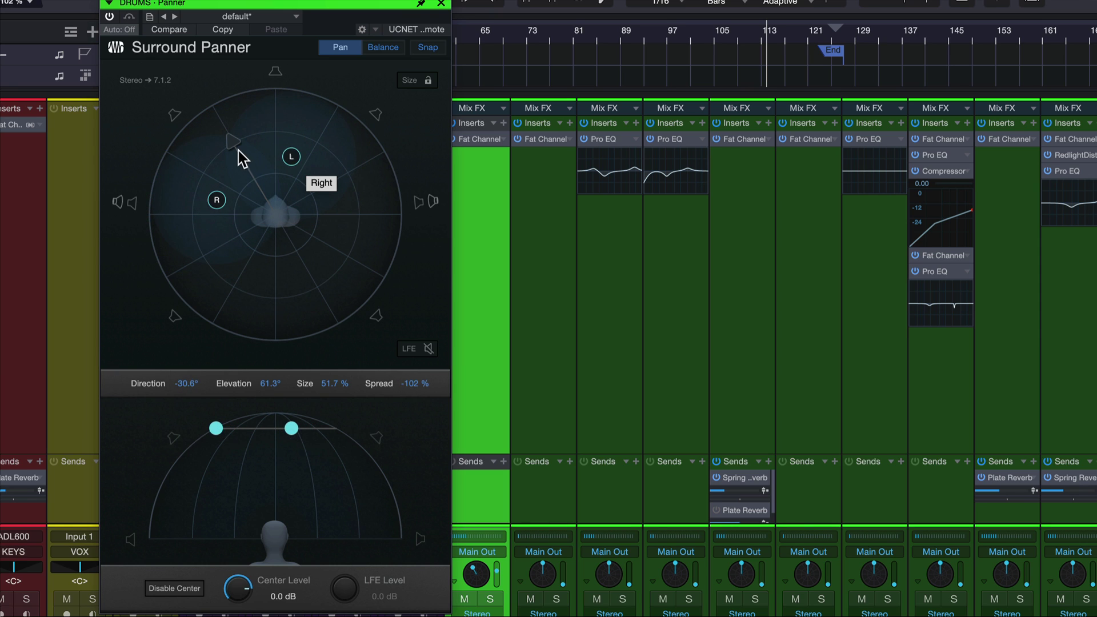
{"action": "left_click_drag", "start_coordinate": [239, 158], "coordinate": [297, 382]}
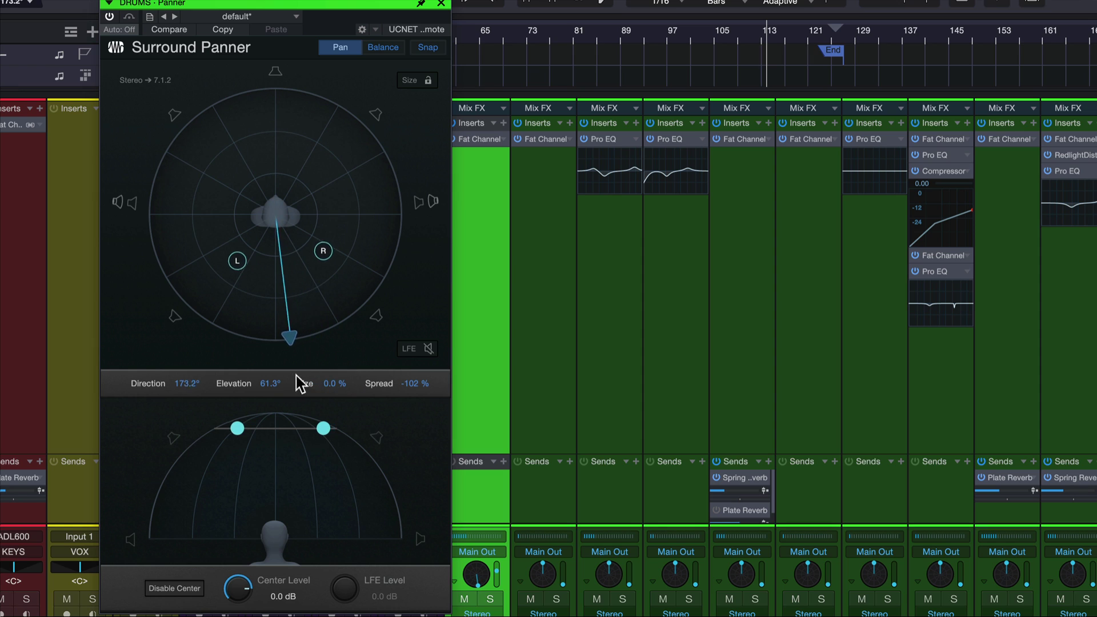
{"action": "left_click_drag", "start_coordinate": [321, 255], "coordinate": [351, 256]}
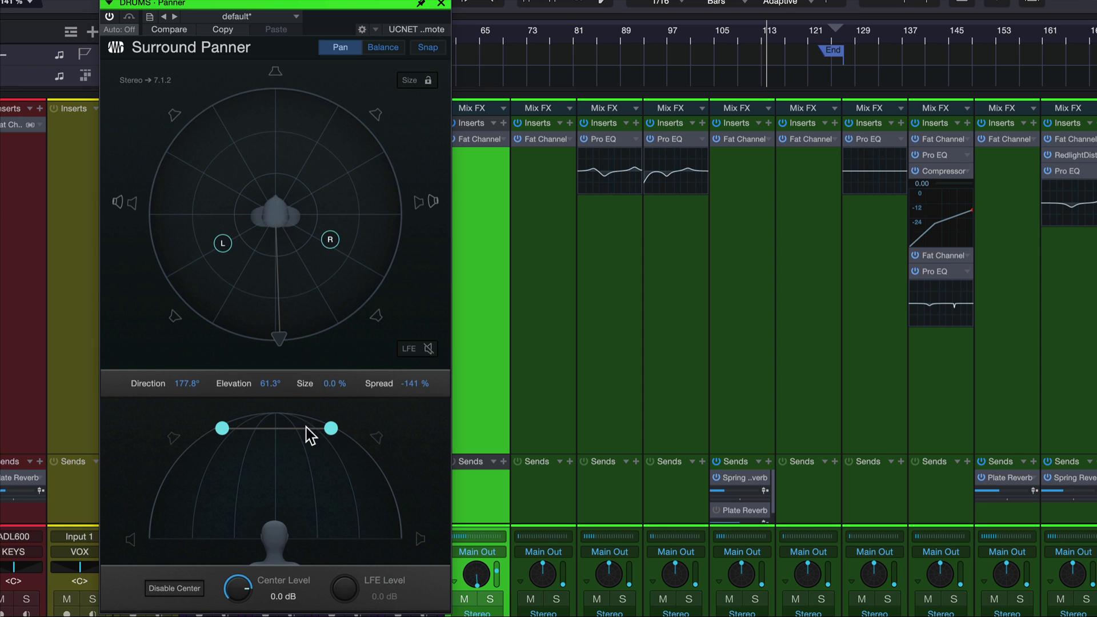
{"action": "left_click_drag", "start_coordinate": [331, 429], "coordinate": [327, 476]}
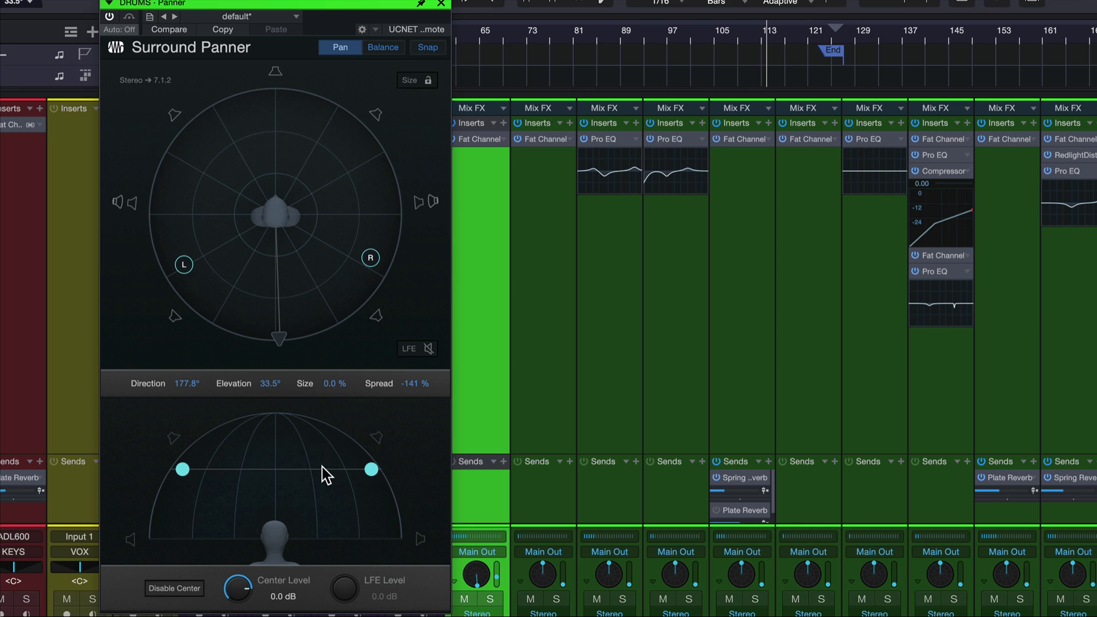
Put the DRUMS panner in Balance mode near centre at −12.5° and 3.5%, then close it.
{"action": "left_click", "coordinate": [381, 55]}
{"action": "left_click_drag", "start_coordinate": [279, 217], "coordinate": [215, 177]}
{"action": "left_click", "coordinate": [338, 48]}
{"action": "left_click", "coordinate": [382, 47]}
{"action": "left_click_drag", "start_coordinate": [229, 185], "coordinate": [300, 188]}
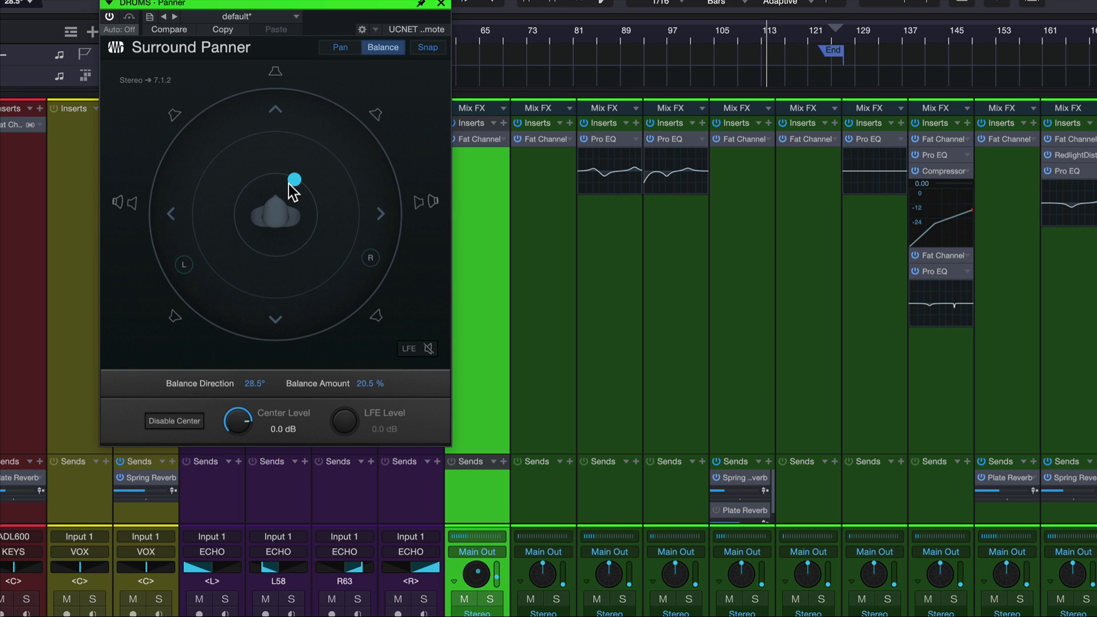
{"action": "left_click_drag", "start_coordinate": [289, 183], "coordinate": [274, 209]}
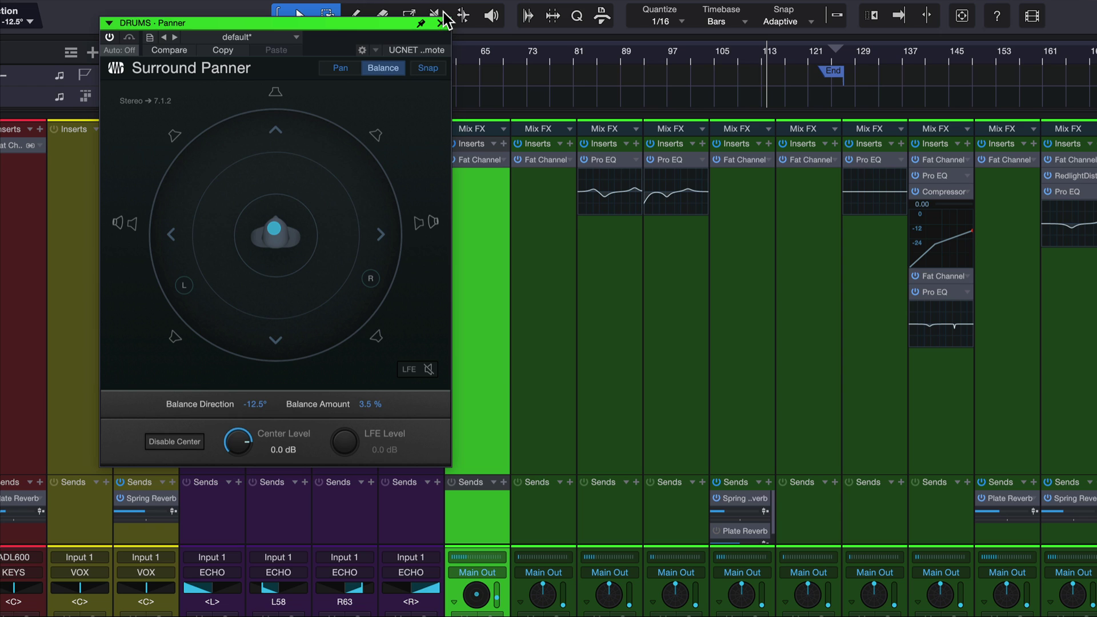
{"action": "left_click", "coordinate": [441, 3]}
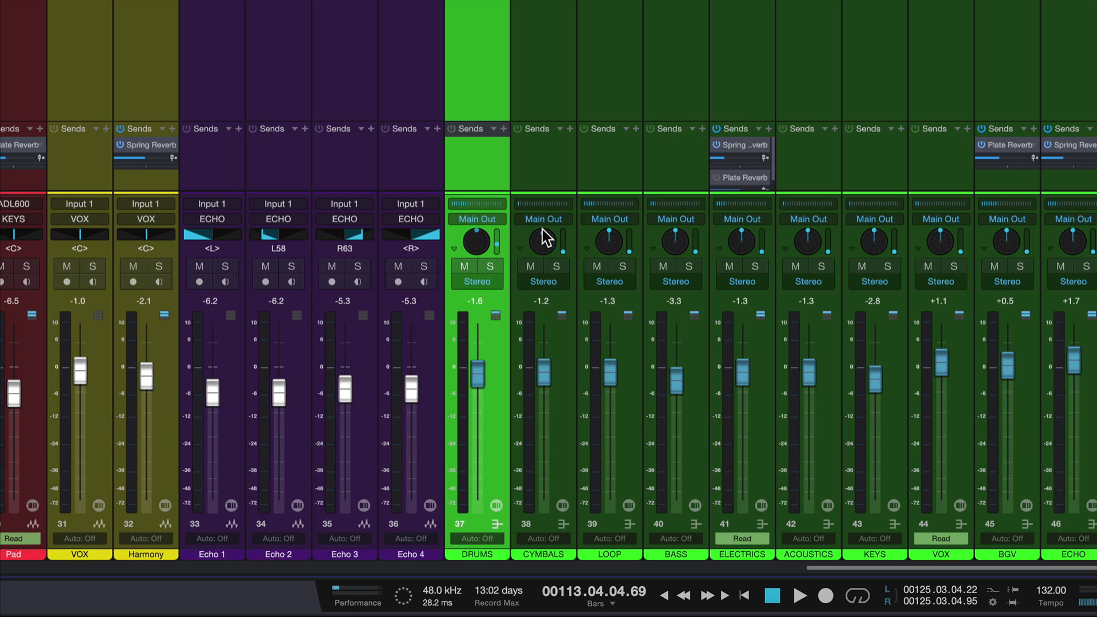
Pan LOOP fully left, ELECTRICS left, ACOUSTICS right, and aim BGV and ECHO toward the rear.
{"action": "left_click", "coordinate": [565, 249]}
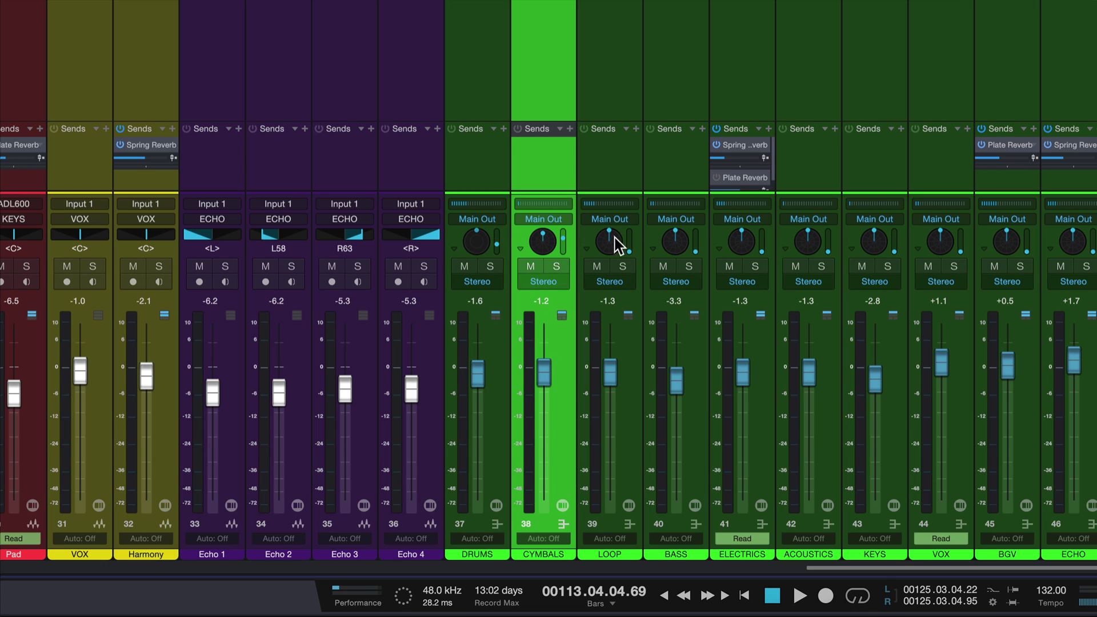
{"action": "left_click_drag", "start_coordinate": [614, 246], "coordinate": [623, 269]}
{"action": "left_click_drag", "start_coordinate": [741, 239], "coordinate": [876, 269]}
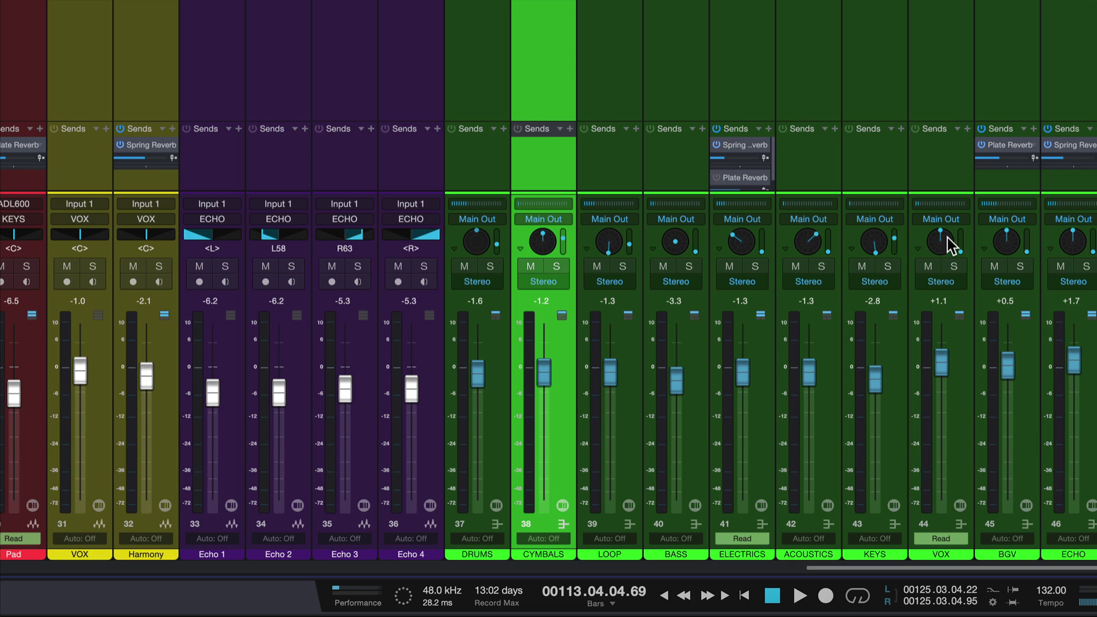
{"action": "left_click_drag", "start_coordinate": [1007, 240], "coordinate": [1012, 294]}
{"action": "left_click_drag", "start_coordinate": [1078, 237], "coordinate": [1077, 257]}
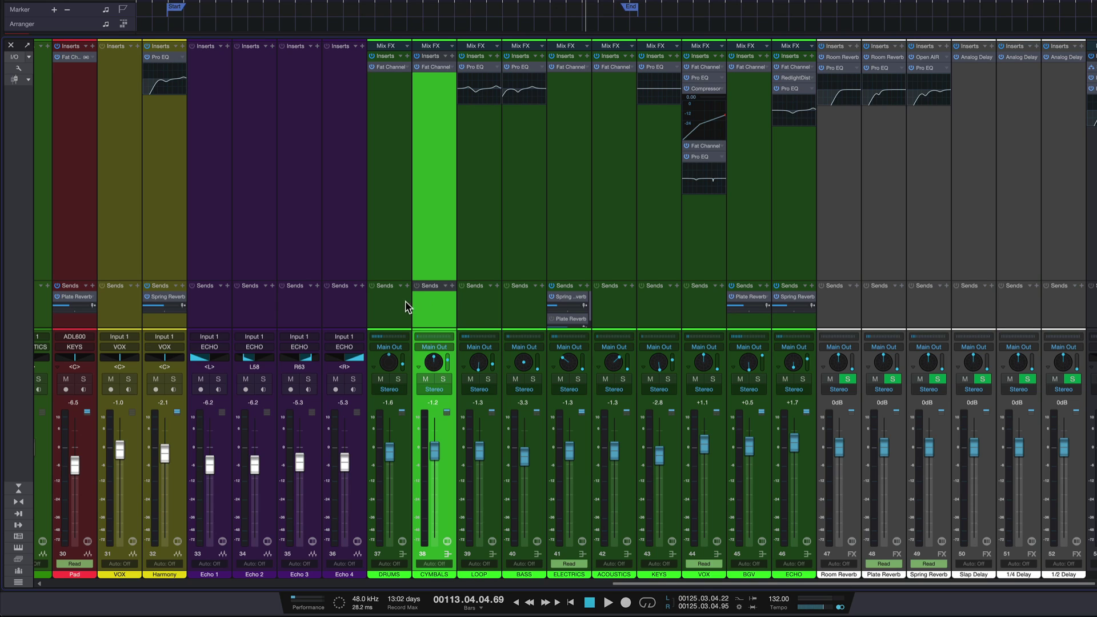
Select channels DRUMS through ECHO and switch all their panners to Spatial Object Panner.
{"action": "left_click", "coordinate": [406, 300]}
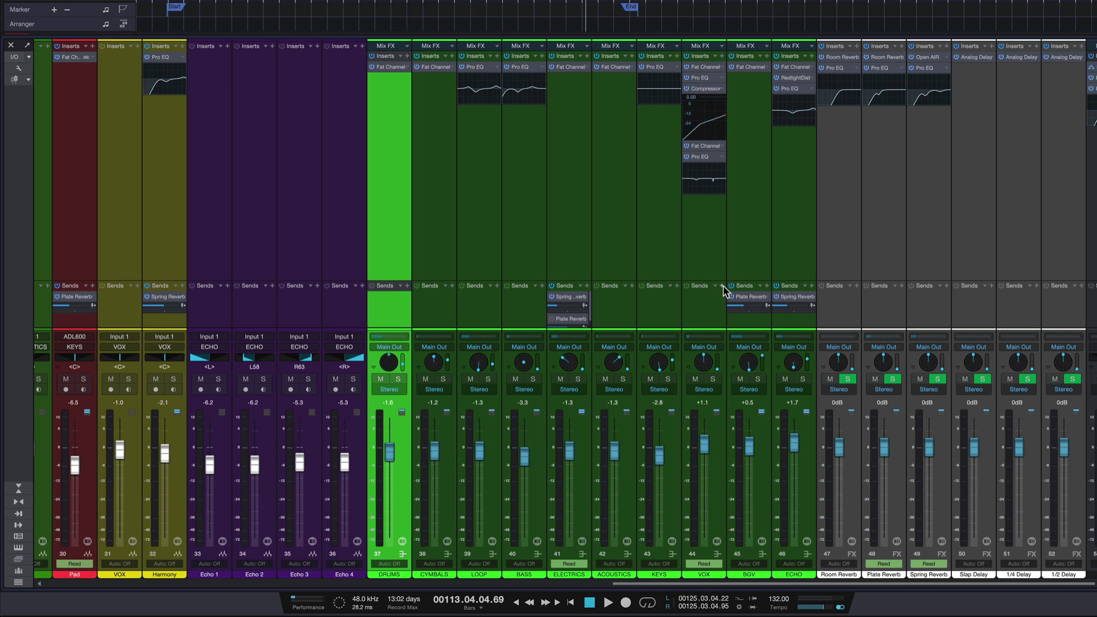
{"action": "left_click", "coordinate": [799, 259], "text": "shift"}
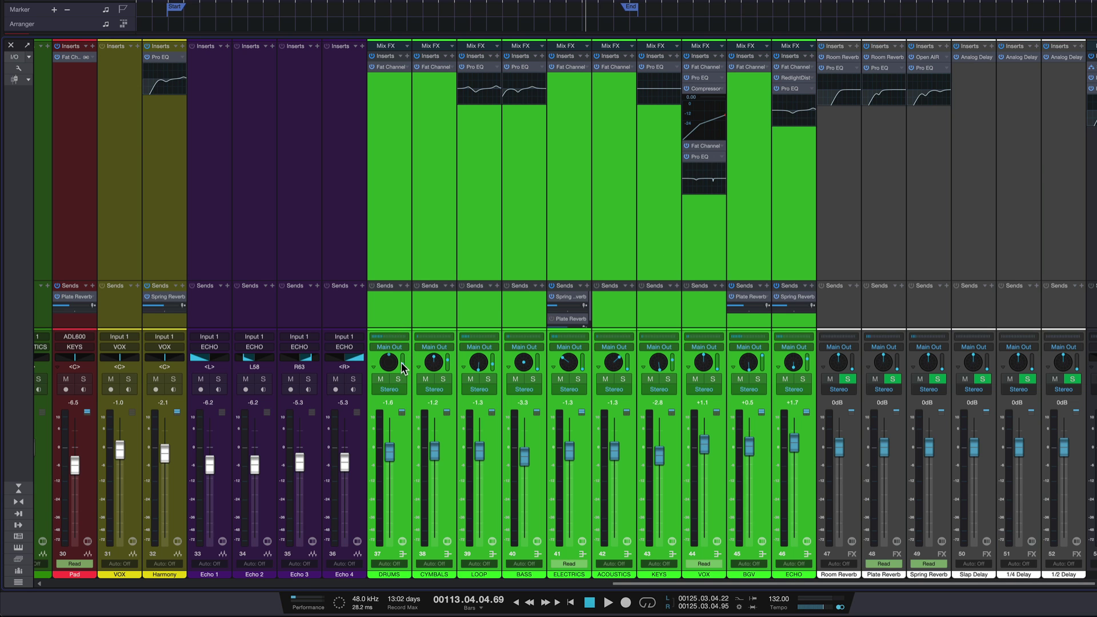
{"action": "left_click", "coordinate": [374, 367]}
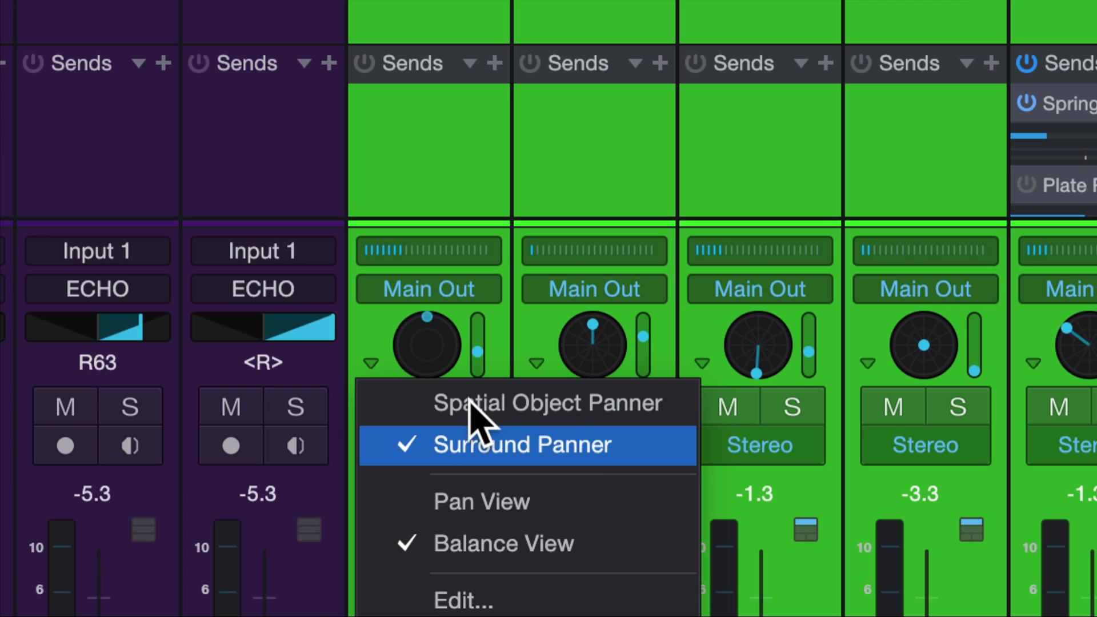
{"action": "left_click", "coordinate": [494, 398]}
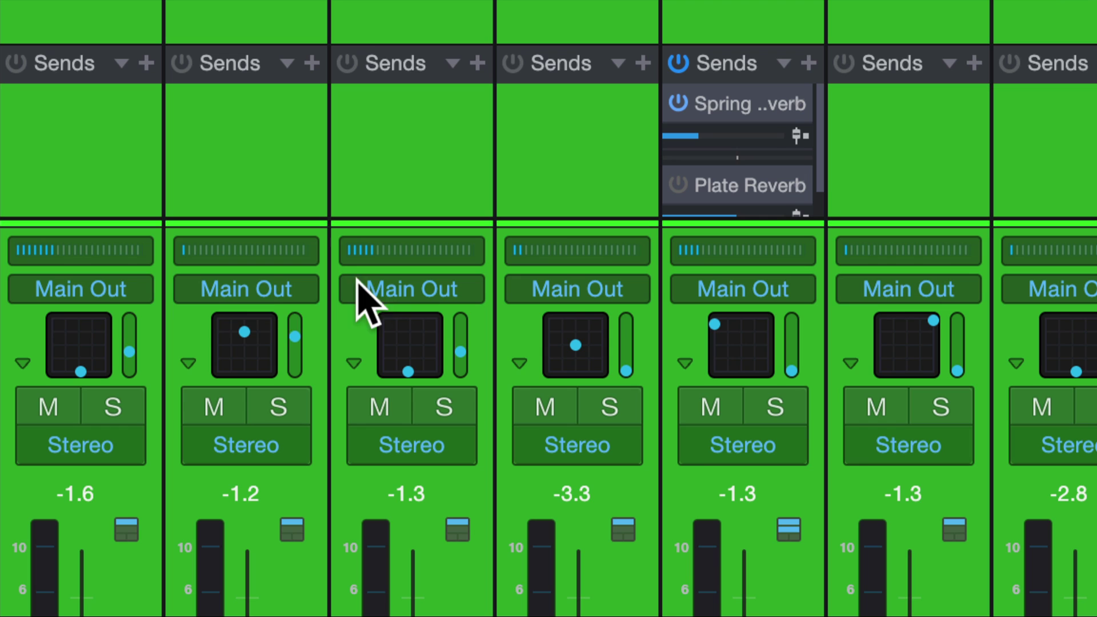
{"action": "left_click", "coordinate": [22, 364]}
{"action": "left_click", "coordinate": [85, 446]}
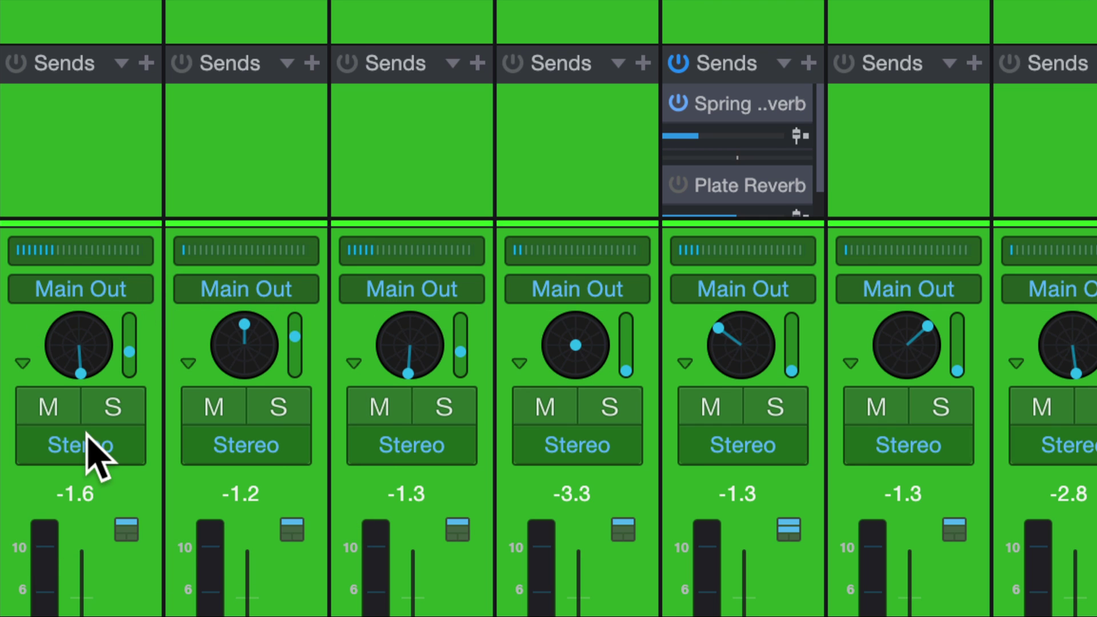
{"action": "left_click", "coordinate": [22, 363]}
{"action": "left_click", "coordinate": [73, 406]}
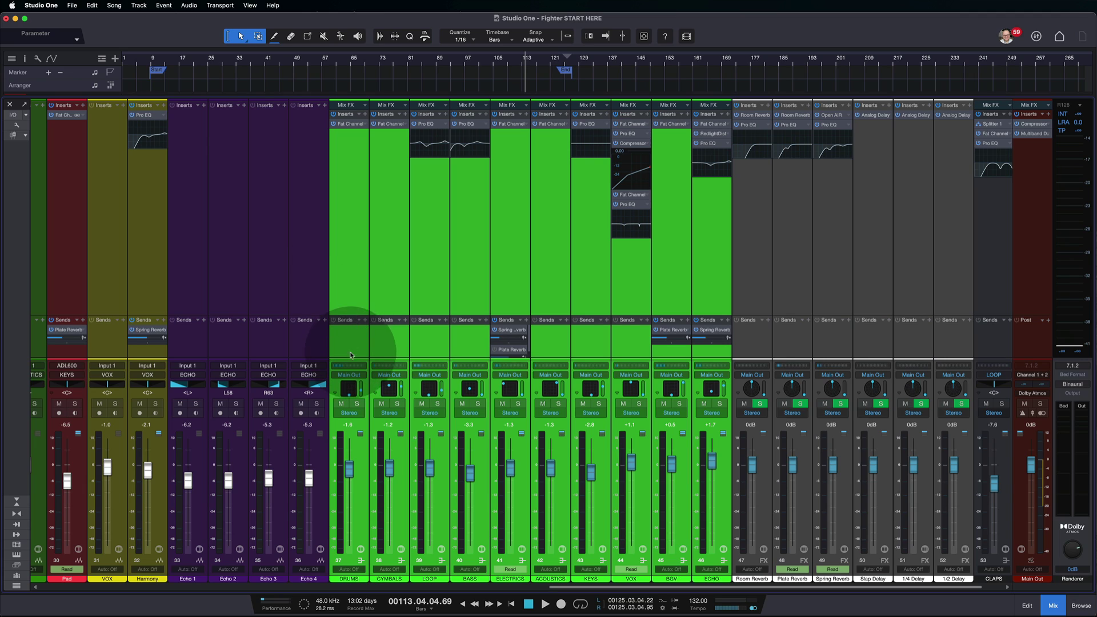
Place the DRUMS object at X −3, Y −52, Z 79 with −151.8° spread in its Object Panner.
{"action": "left_click", "coordinate": [348, 390]}
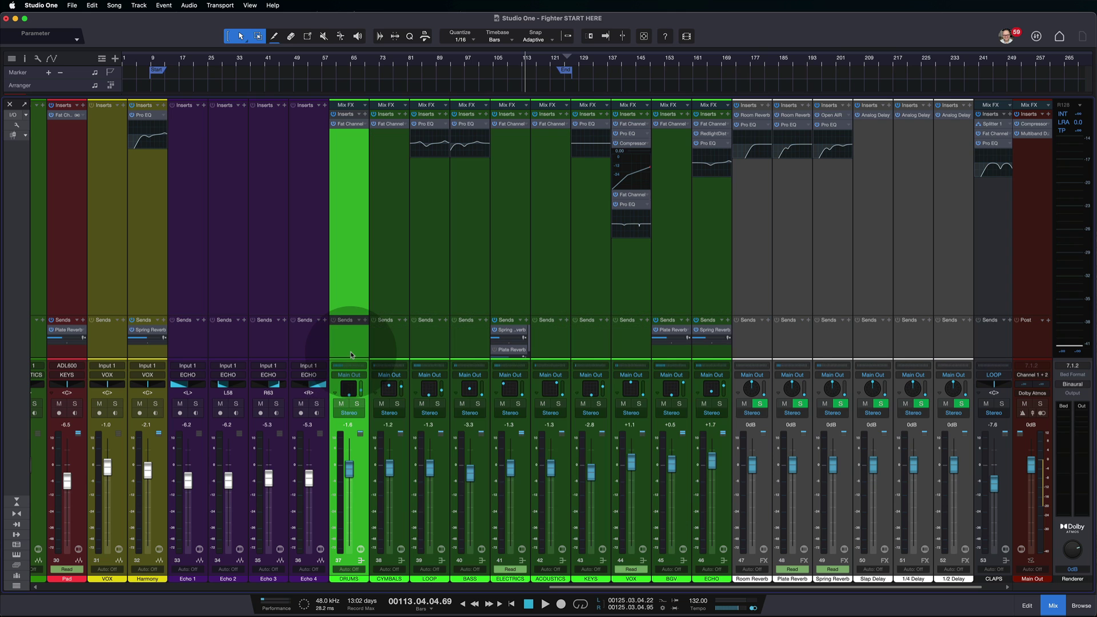
{"action": "double_click", "coordinate": [350, 393]}
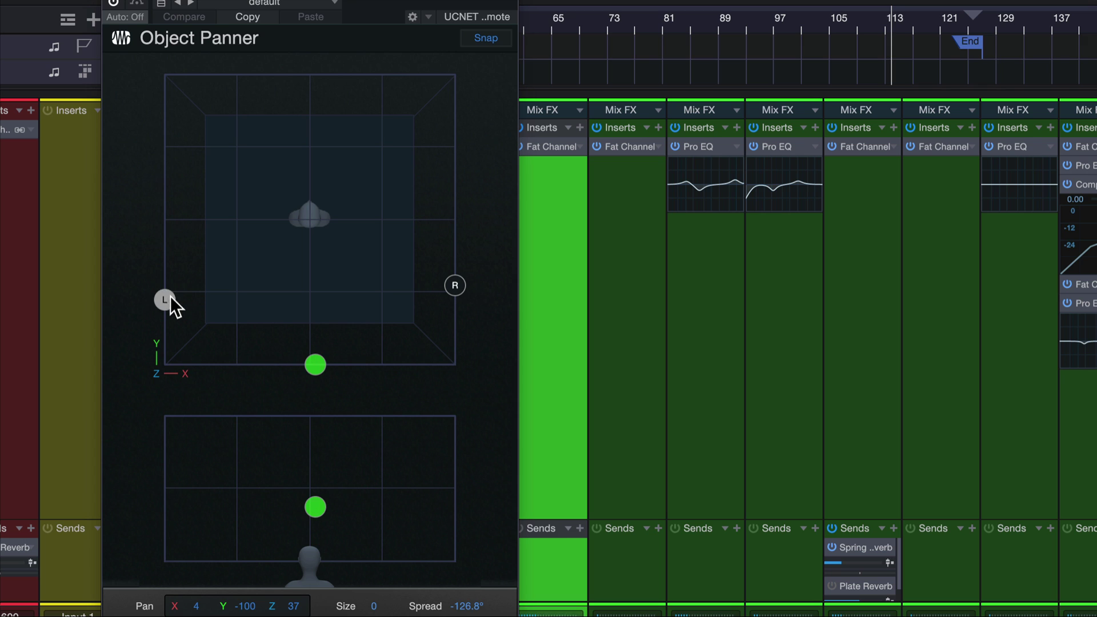
{"action": "left_click_drag", "start_coordinate": [166, 299], "coordinate": [228, 272]}
{"action": "left_click_drag", "start_coordinate": [313, 323], "coordinate": [307, 295]}
{"action": "left_click_drag", "start_coordinate": [302, 503], "coordinate": [306, 445]}
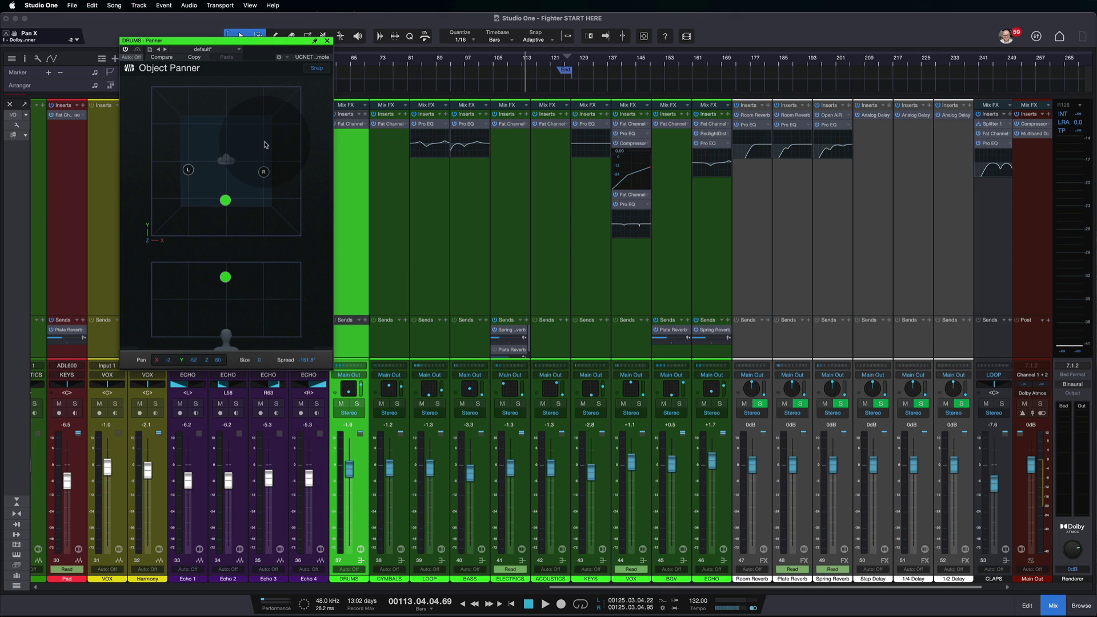
Close the DRUMS Object Panner, bring up the Dolby Atmos Renderer, and orbit its 3-D room view.
{"action": "left_click", "coordinate": [327, 41]}
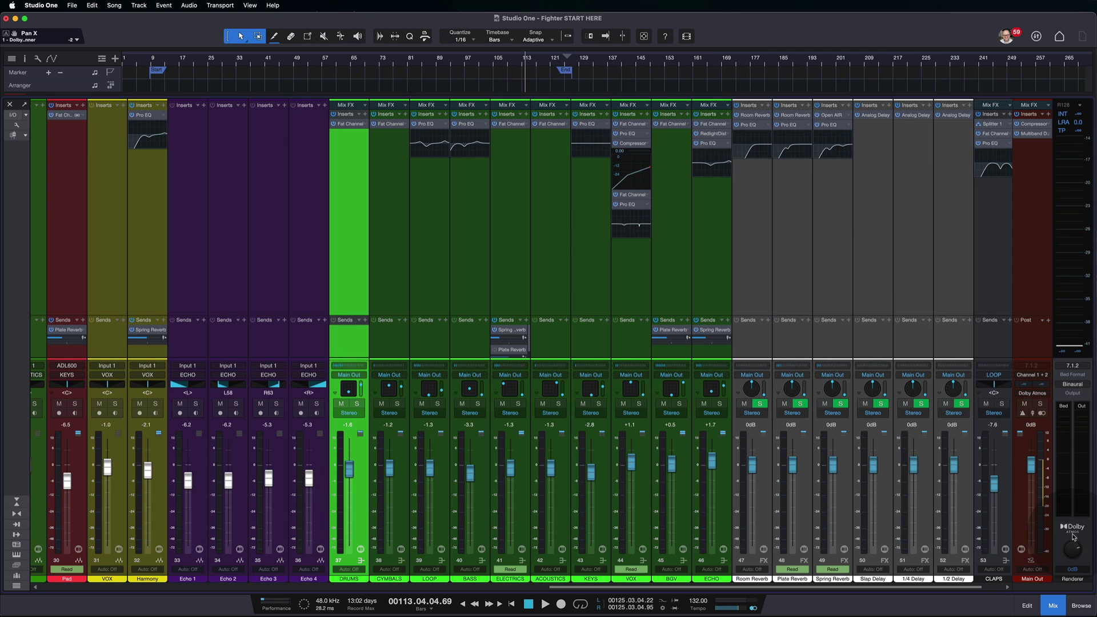
{"action": "left_click", "coordinate": [1072, 531]}
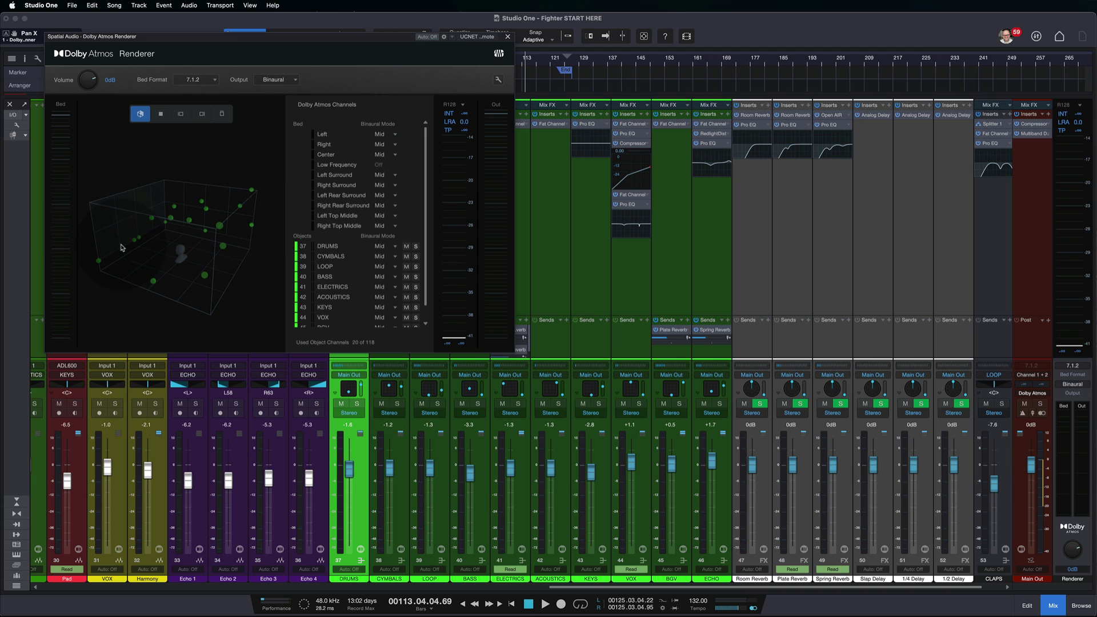
{"action": "left_click_drag", "start_coordinate": [120, 248], "coordinate": [159, 164]}
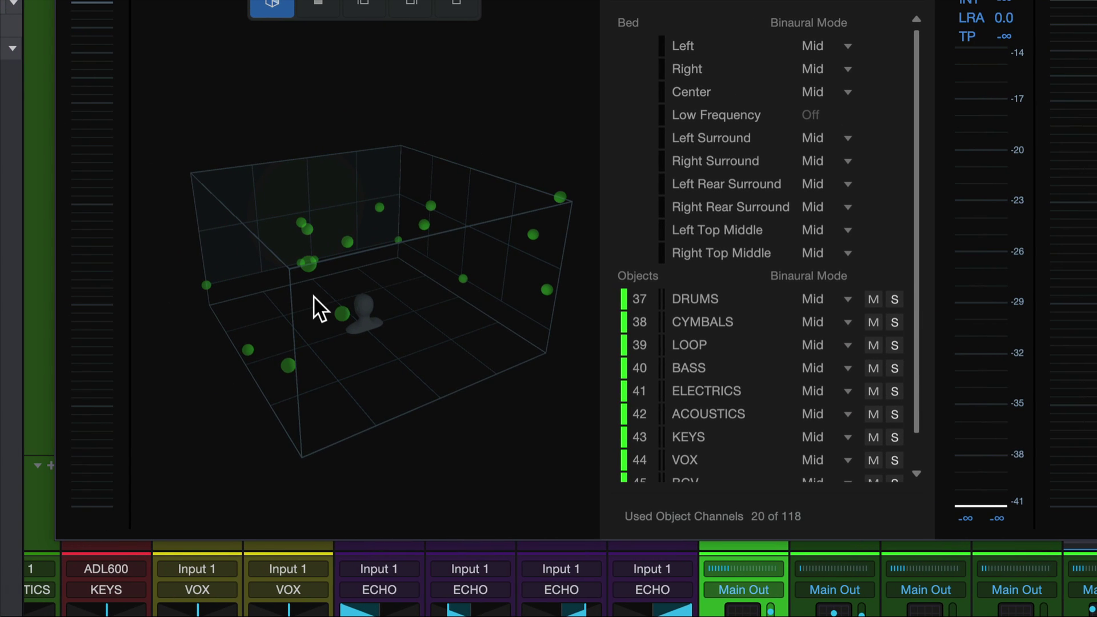
{"action": "left_click_drag", "start_coordinate": [188, 219], "coordinate": [359, 183]}
{"action": "left_click_drag", "start_coordinate": [485, 259], "coordinate": [426, 306]}
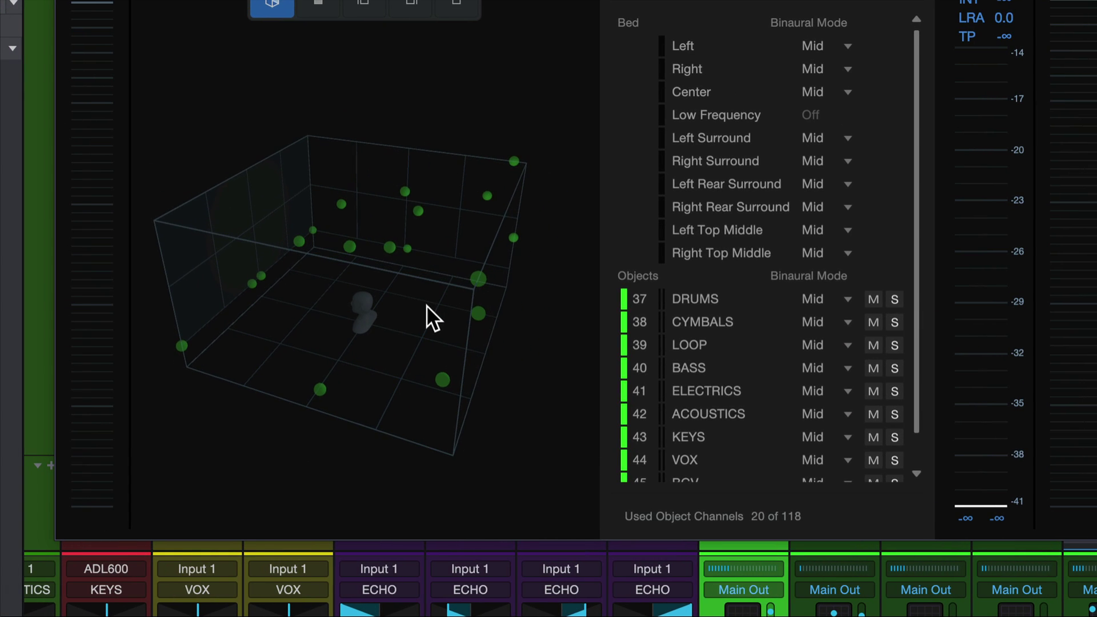
Identify a corner object's track and briefly mute then unmute the BGV object.
{"action": "left_click", "coordinate": [513, 162]}
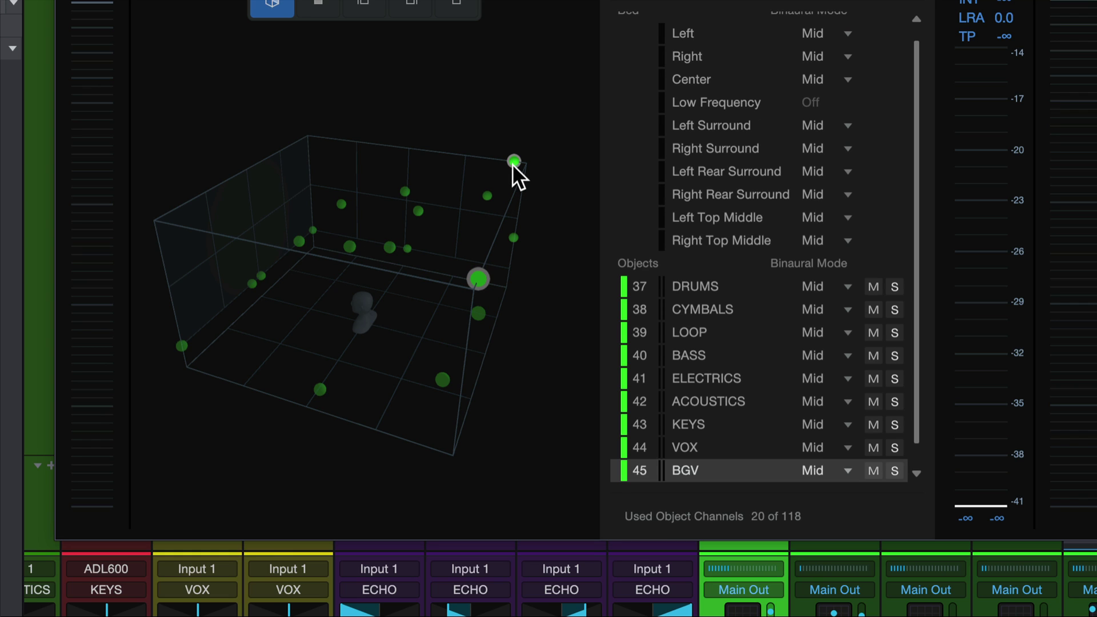
{"action": "left_click_drag", "start_coordinate": [401, 283], "coordinate": [382, 225]}
{"action": "left_click", "coordinate": [872, 470]}
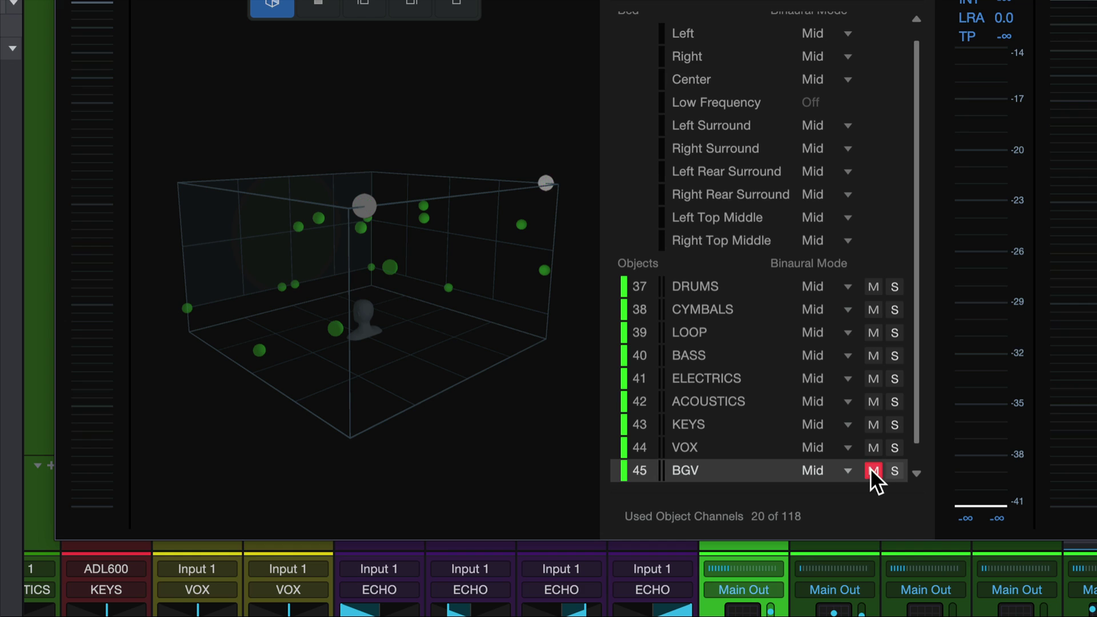
{"action": "left_click", "coordinate": [870, 469]}
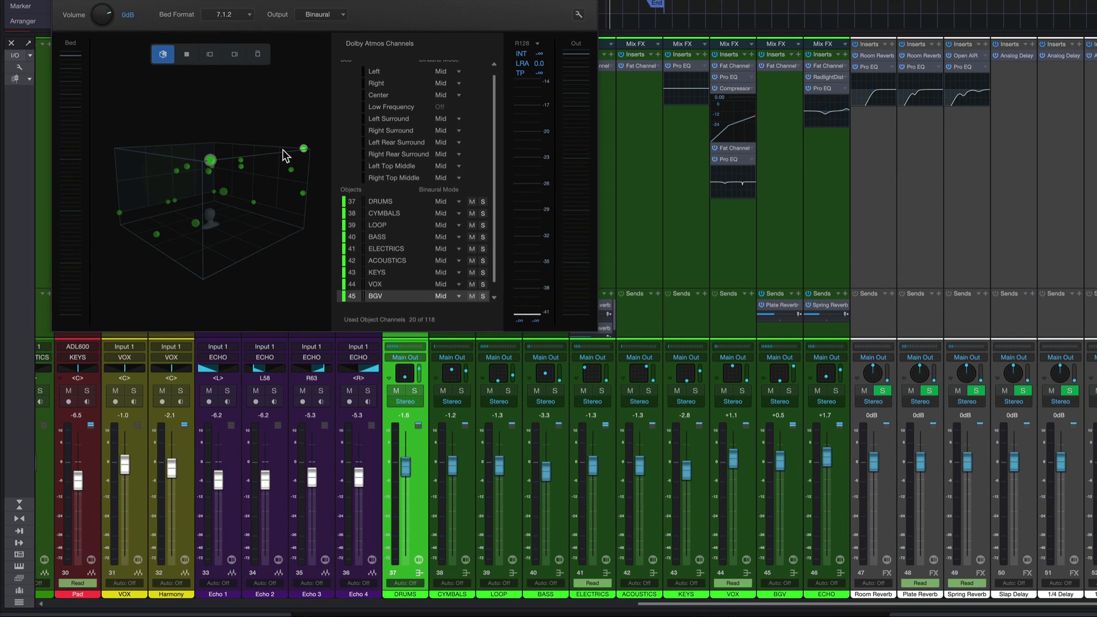
{"action": "left_click_drag", "start_coordinate": [155, 194], "coordinate": [204, 256]}
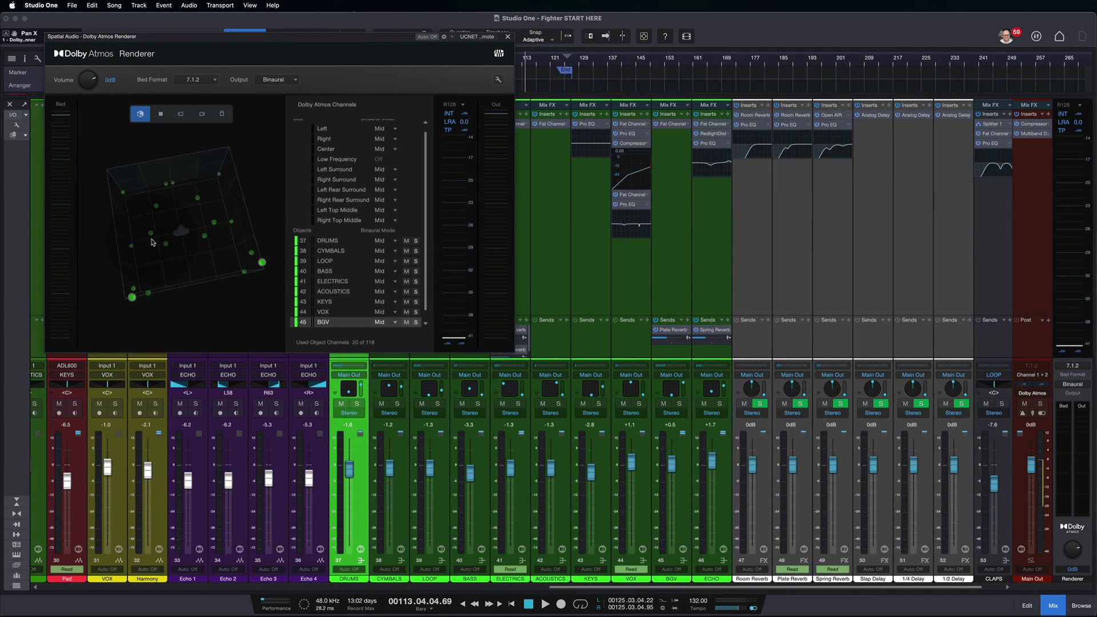
{"action": "left_click", "coordinate": [77, 163]}
{"action": "left_click_drag", "start_coordinate": [142, 127], "coordinate": [165, 194]}
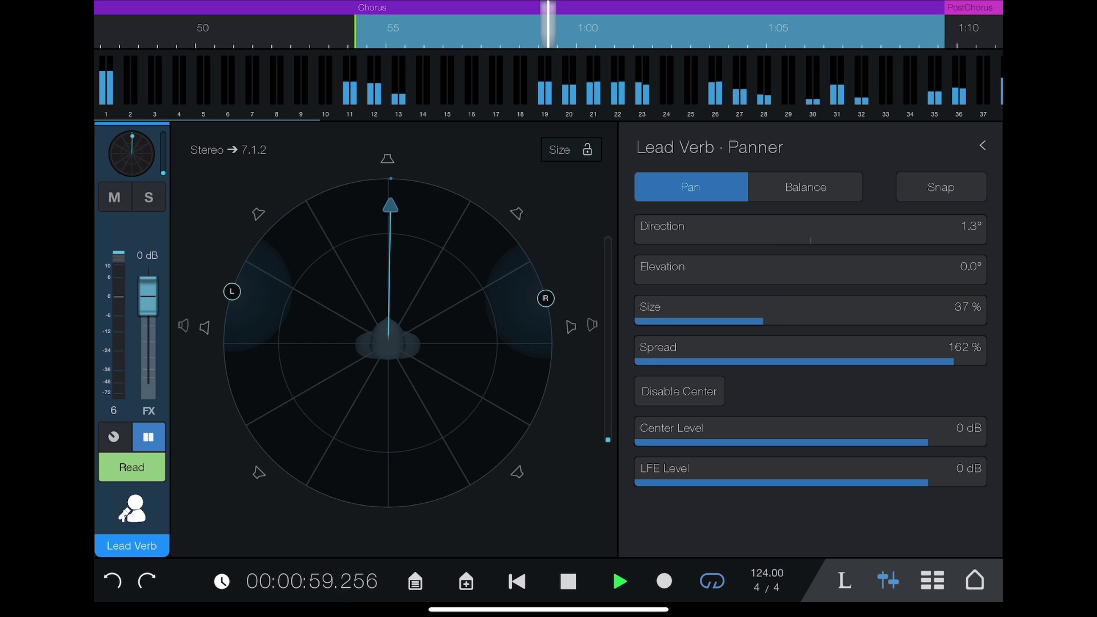
Set the Lead Verb panner to Balance at 70° direction and 41% amount, with Snap on.
{"action": "left_click", "coordinate": [806, 187]}
{"action": "left_click_drag", "start_coordinate": [387, 342], "coordinate": [479, 310]}
{"action": "left_click", "coordinate": [940, 186]}
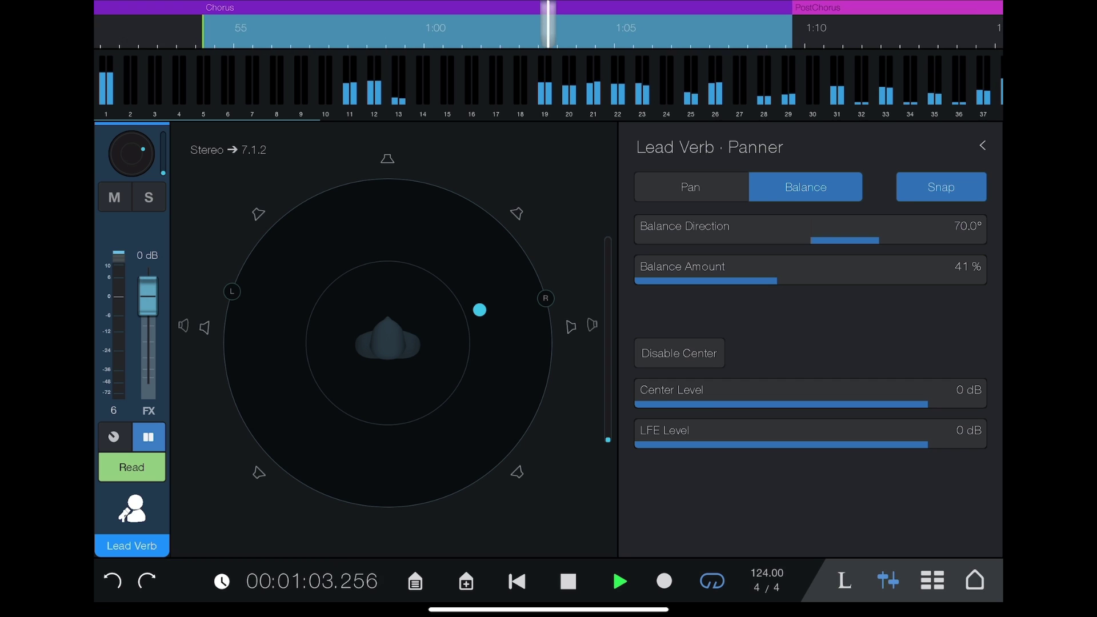